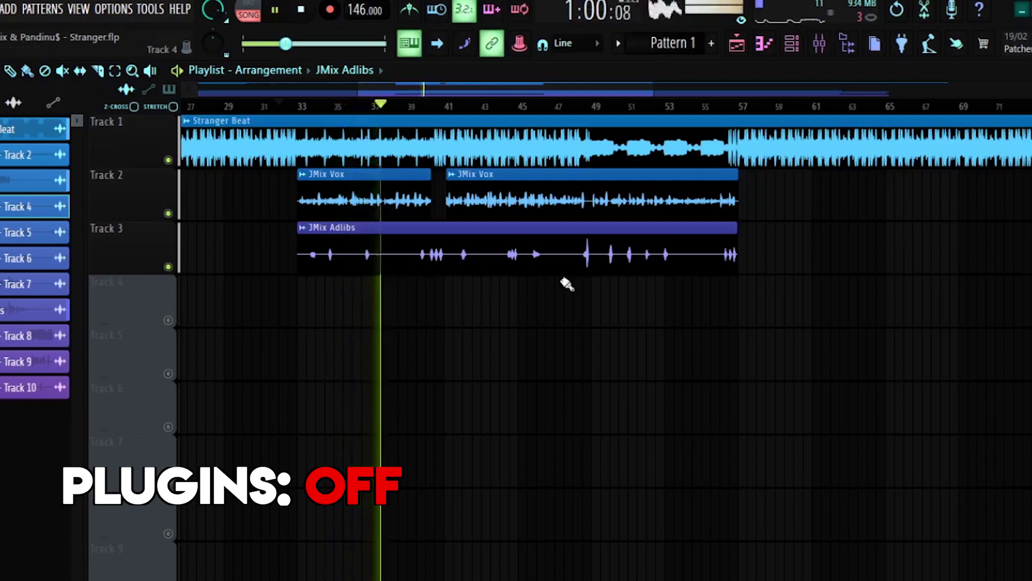
# Play the song from bar 33 to compare how the vocals sound with the plugins off and on.
pyautogui.press('space')
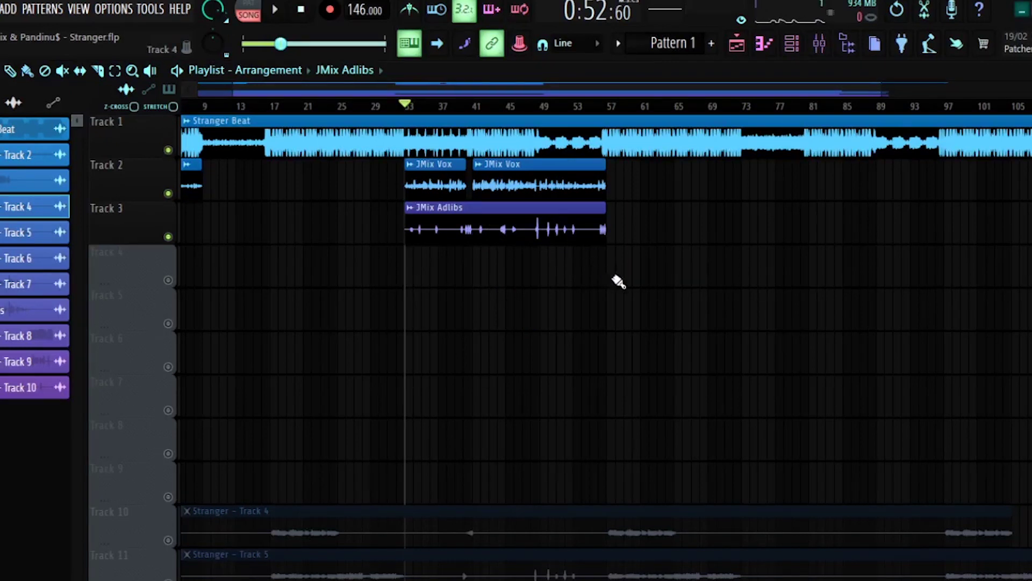
pyautogui.press('space')
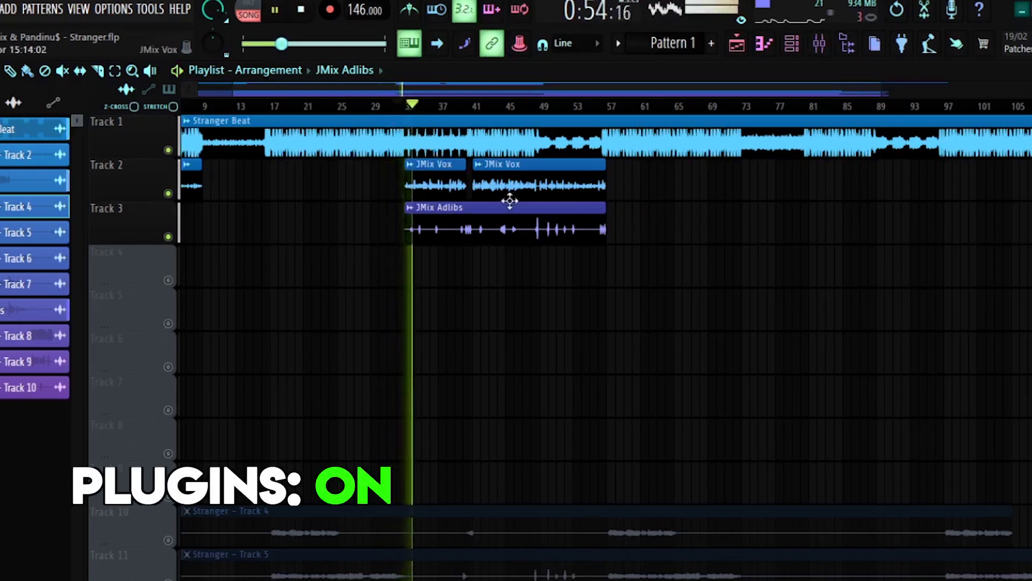
pyautogui.scroll(3, 496, 204)
pyautogui.scroll(2, 495, 204)
pyautogui.scroll(2, 387, 242)
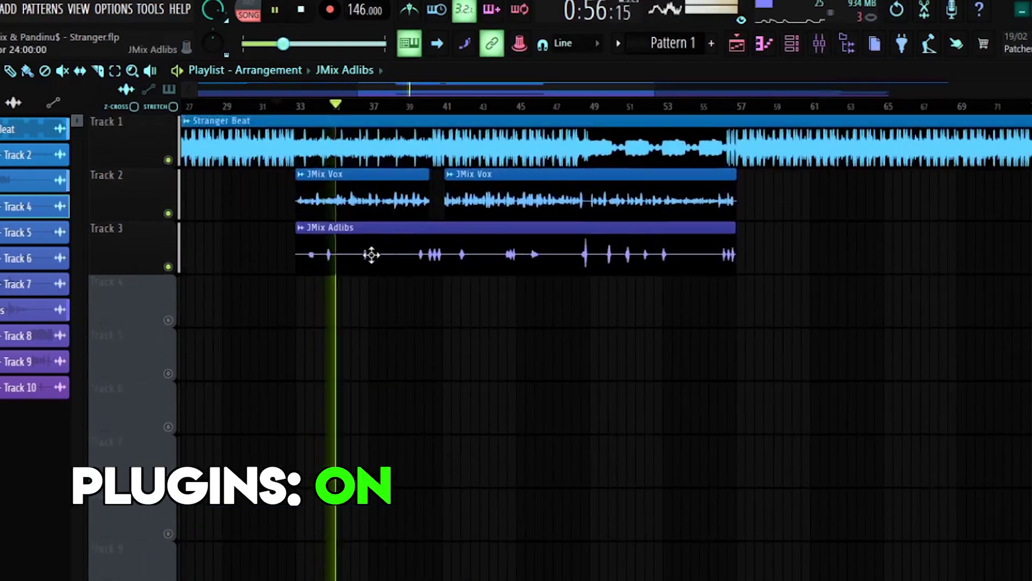
pyautogui.scroll(2, 371, 254)
pyautogui.scroll(-1, 373, 271)
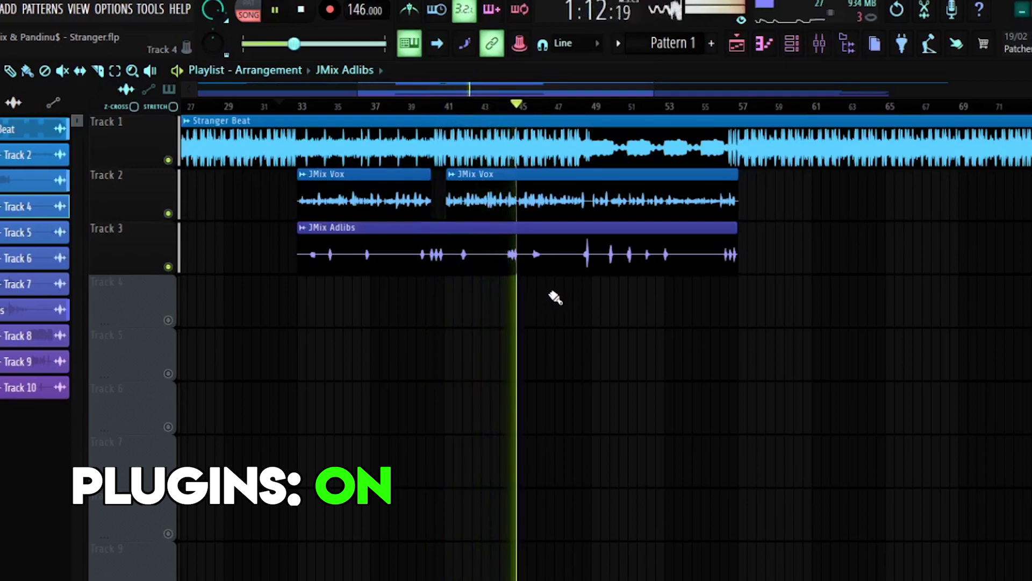
pyautogui.press('space')
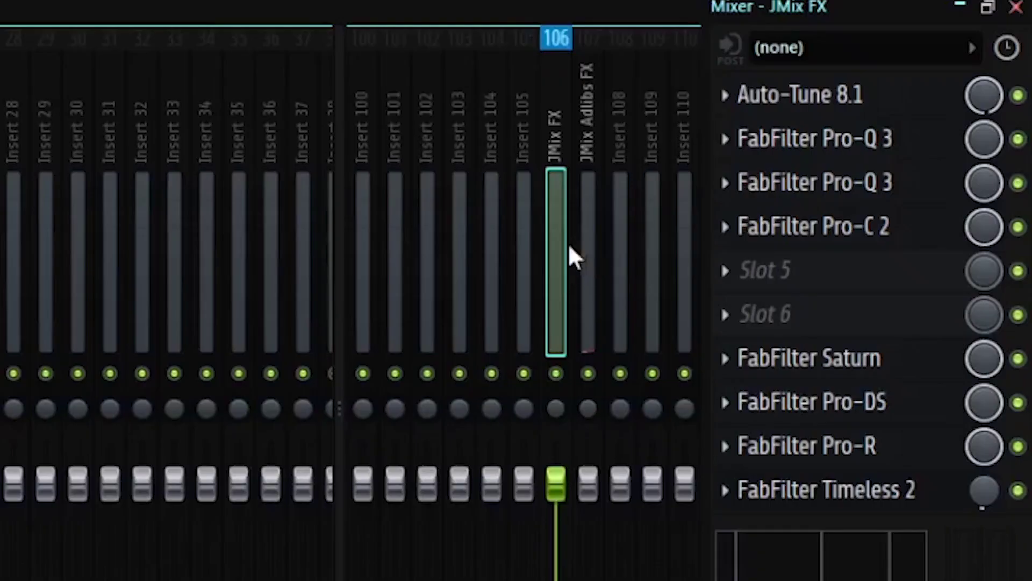
# Reset the JMix FX mixer track to default, removing all of its plugins.
pyautogui.rightClick(555, 251)
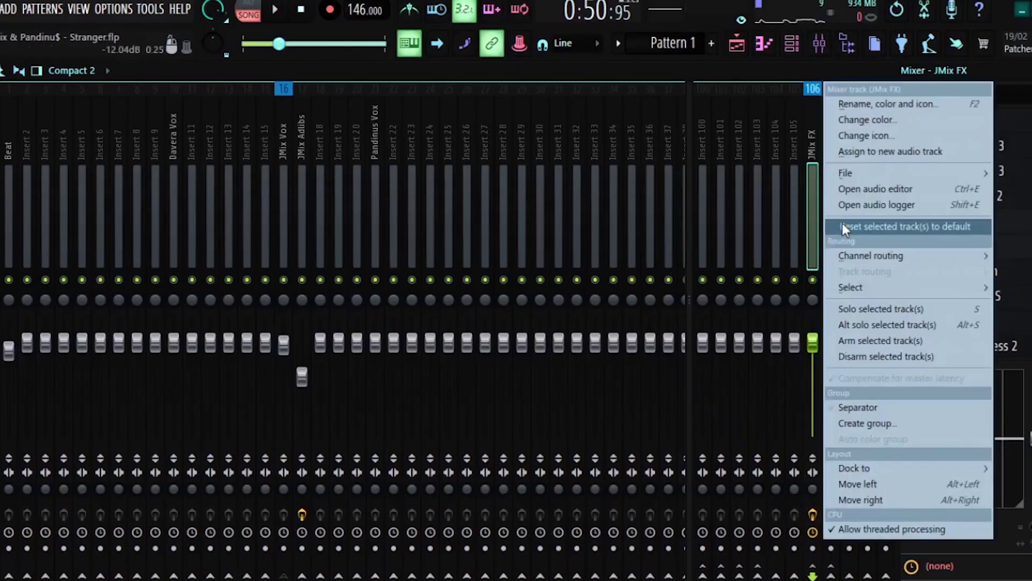
pyautogui.click(842, 225)
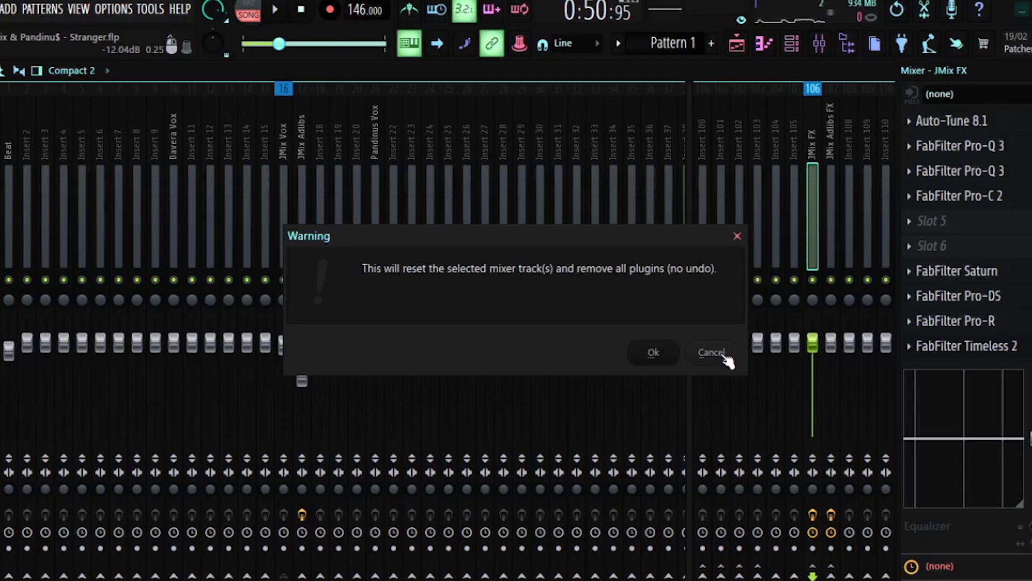
pyautogui.click(653, 353)
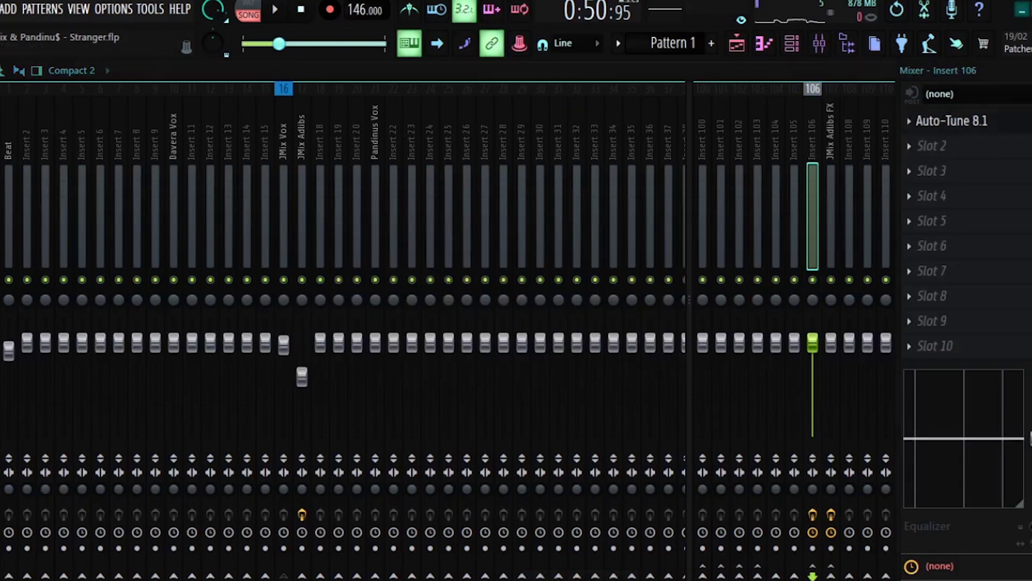
# Reposition the Auto-Tune 8.1 window of Insert 106 and make it detached.
pyautogui.moveTo(1028, 144); pyautogui.dragTo(123, 97)
pyautogui.click(123, 73)
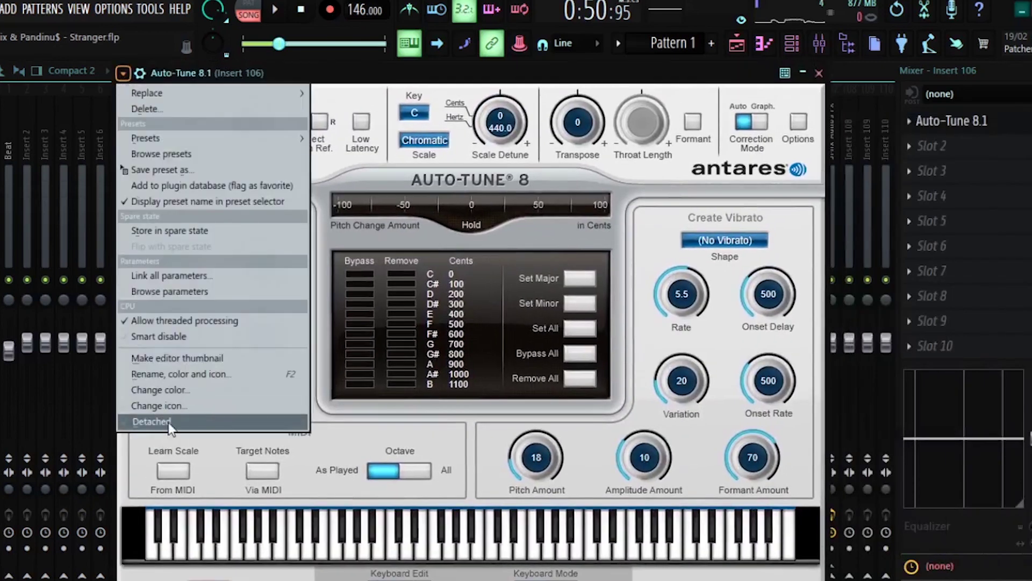
pyautogui.click(170, 422)
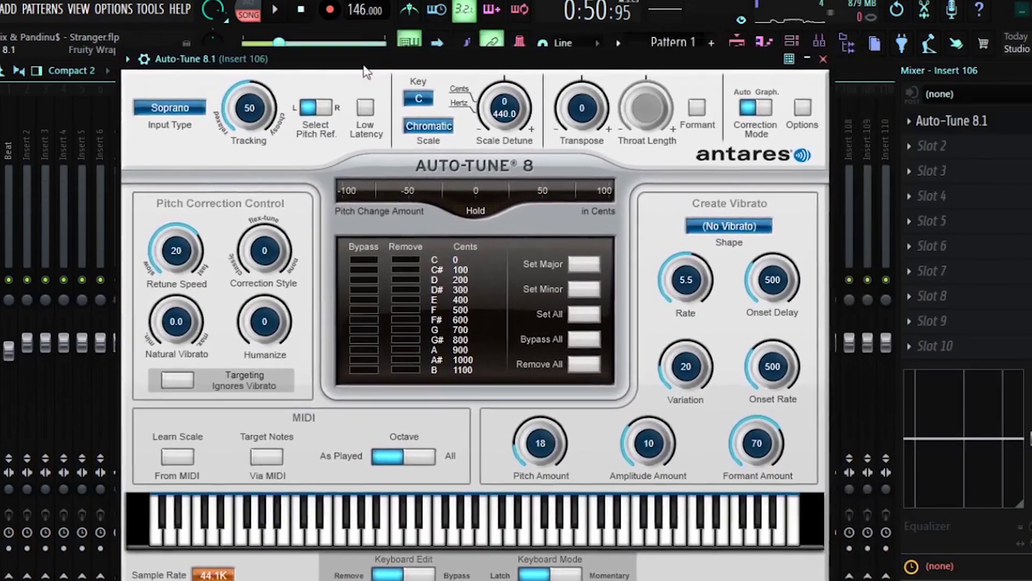
# Configure Auto-Tune with Low Male input type, low latency enabled, key E and the Minor scale.
pyautogui.click(195, 112)
pyautogui.click(185, 144)
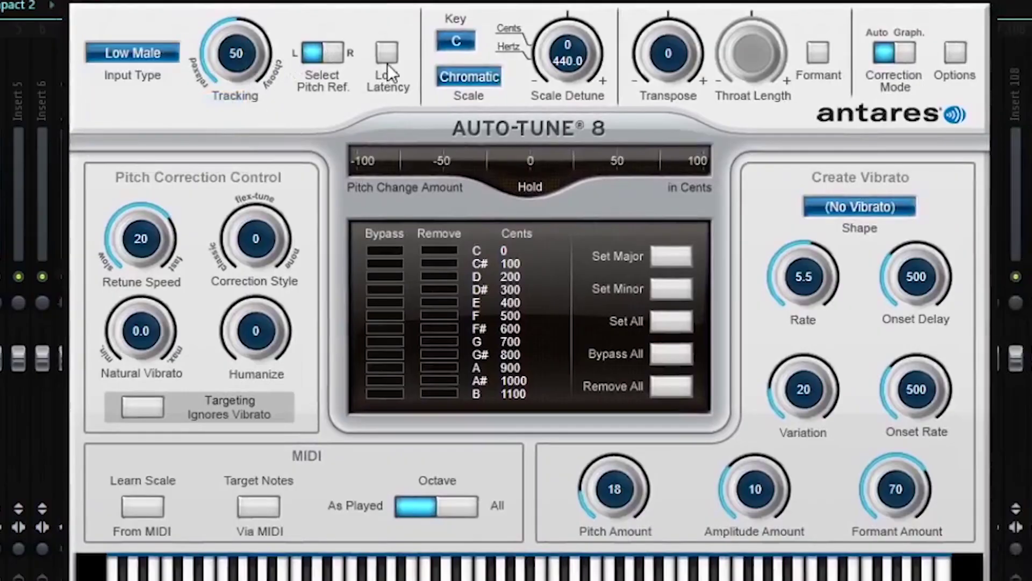
pyautogui.click(454, 48)
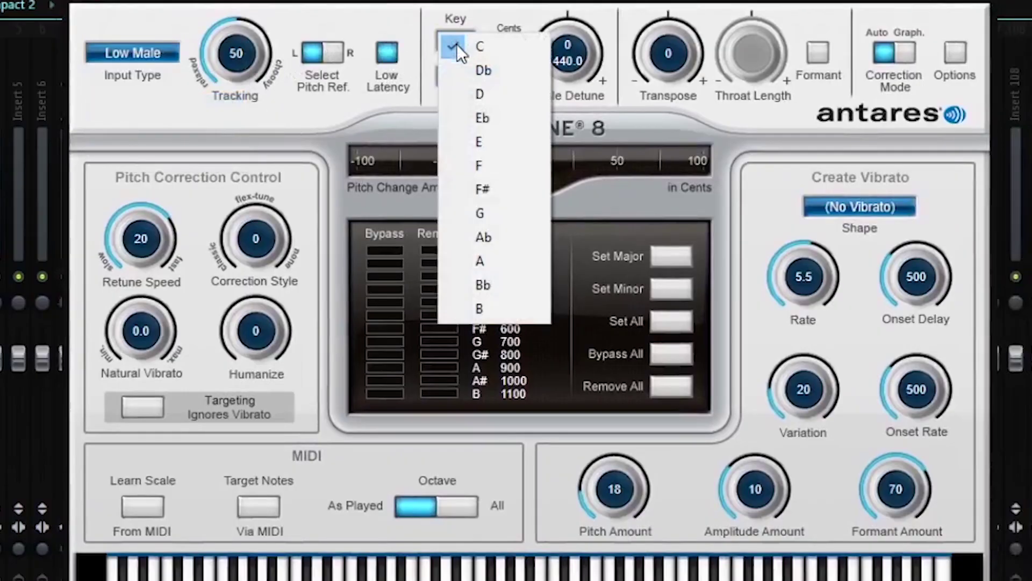
pyautogui.click(483, 142)
pyautogui.click(472, 76)
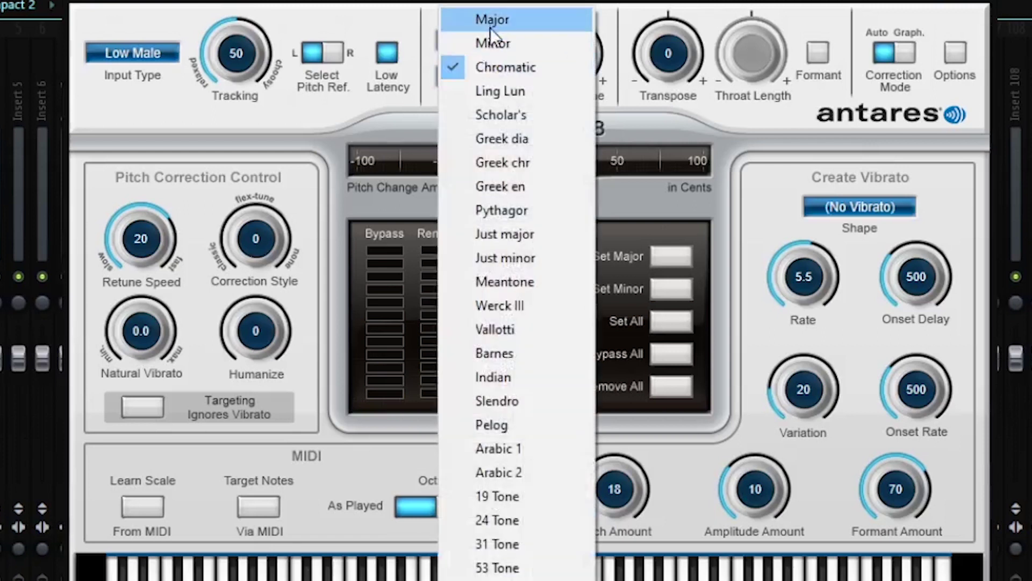
pyautogui.click(491, 45)
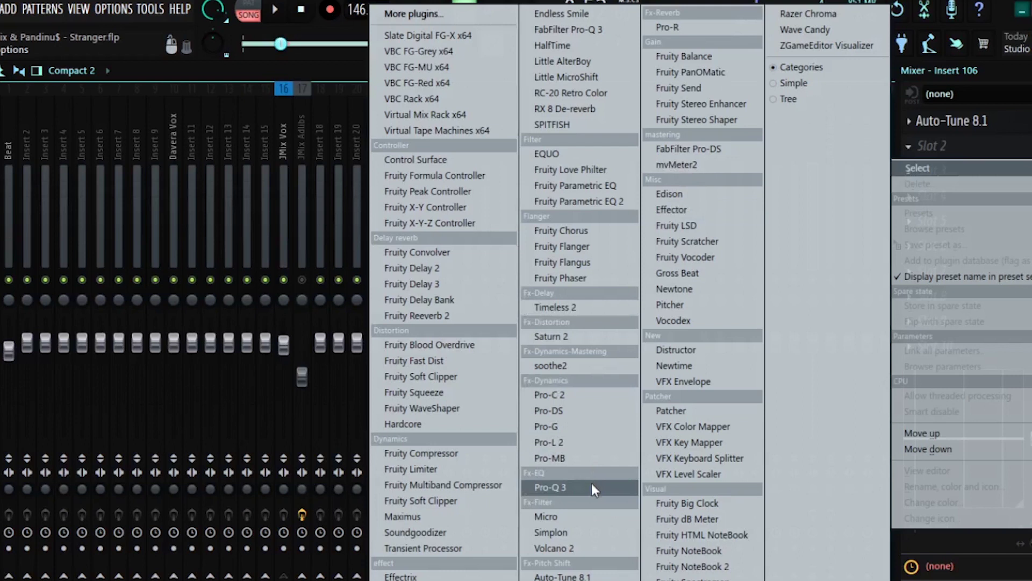
# Load Pro-Q 3 into slot 2 and add a 12 dB/oct Low Cut band at about 176 Hz.
pyautogui.click(593, 490)
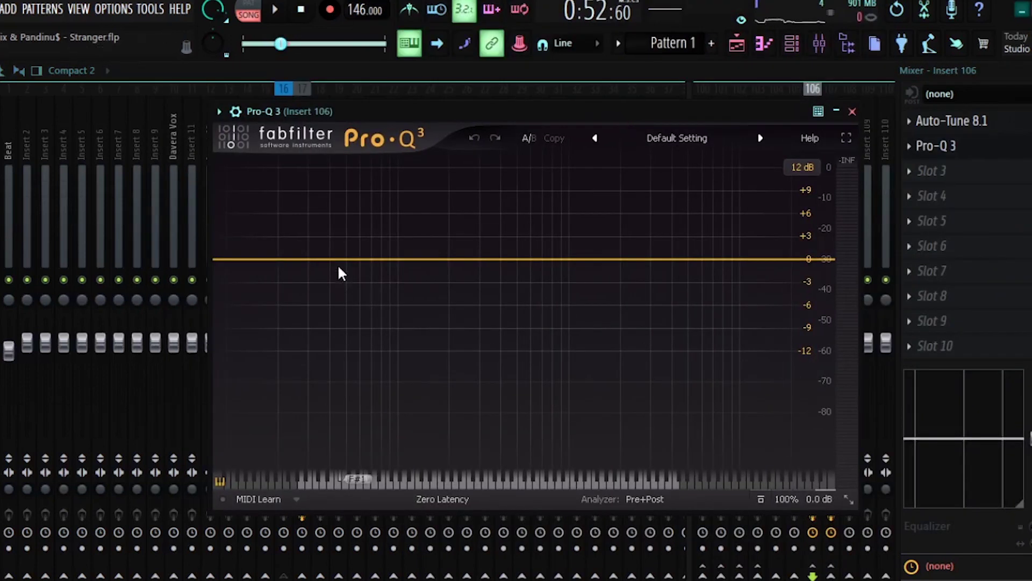
pyautogui.doubleClick(328, 259)
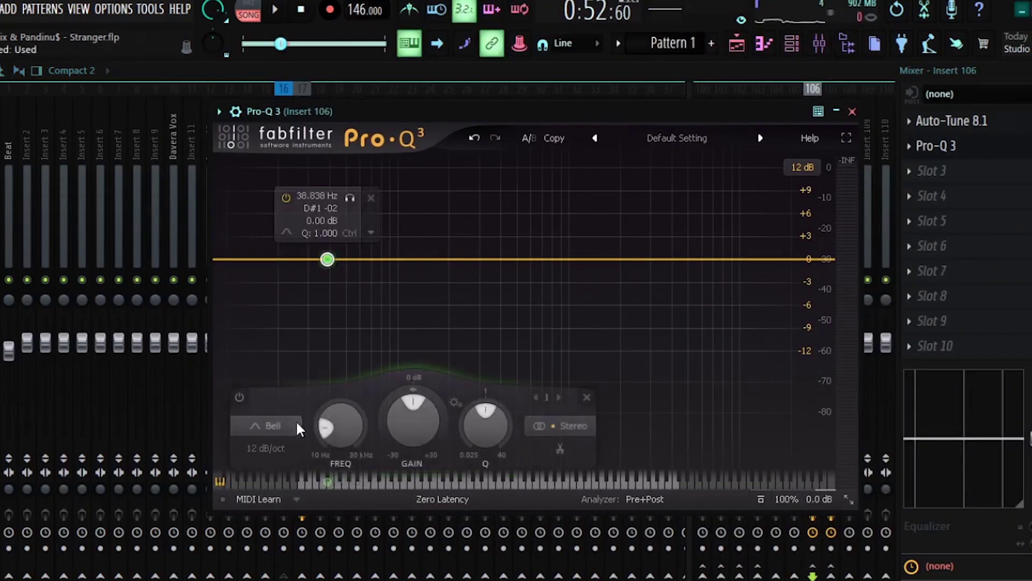
pyautogui.click(262, 421)
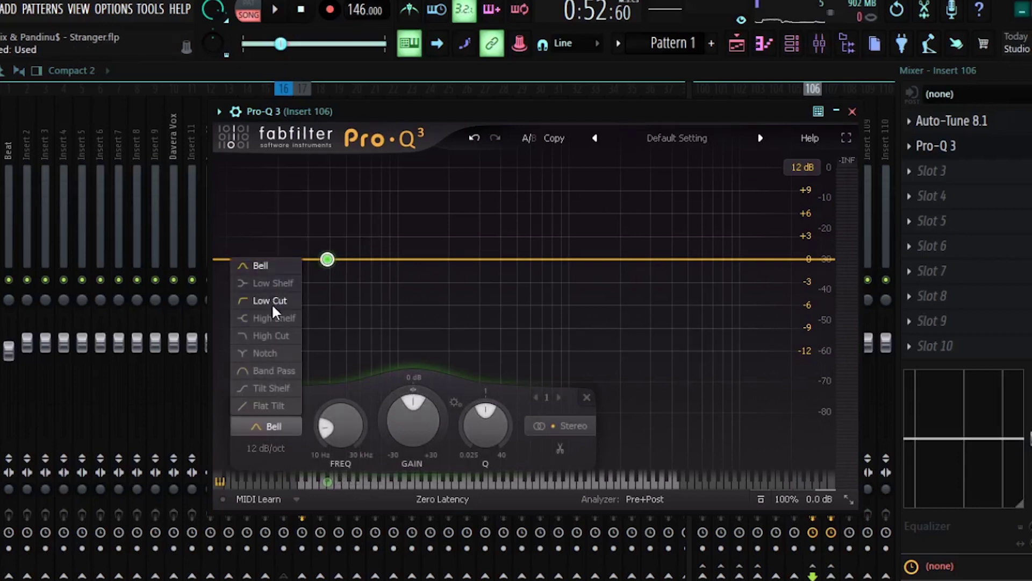
pyautogui.click(272, 302)
pyautogui.press('space')
pyautogui.moveTo(329, 258); pyautogui.dragTo(441, 259)
pyautogui.press('space')
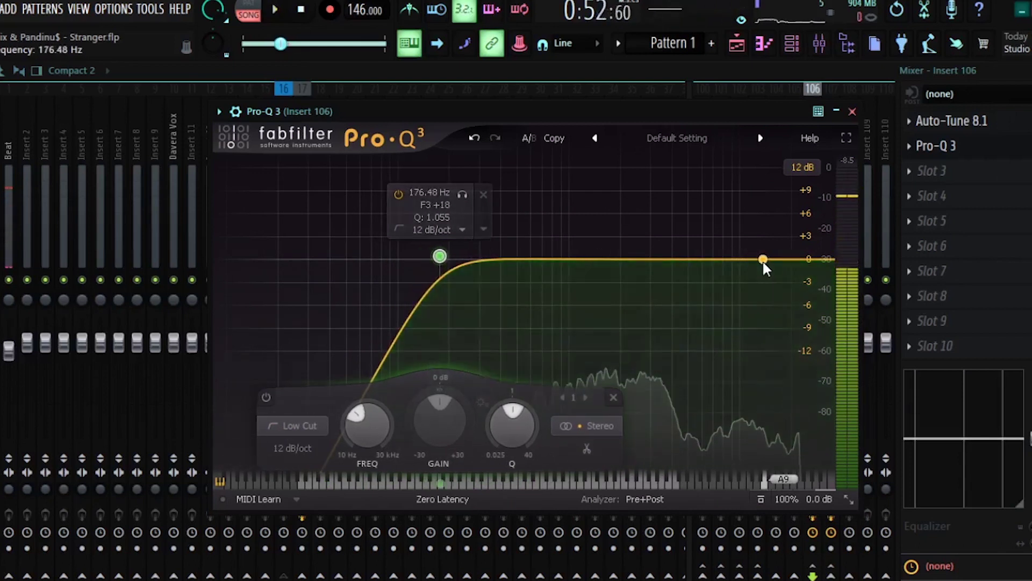
# Add a Bell band in the highs, boosted about 8.8 dB near 22.7 kHz, and close the equalizer.
pyautogui.click(762, 260)
pyautogui.rightClick(762, 259)
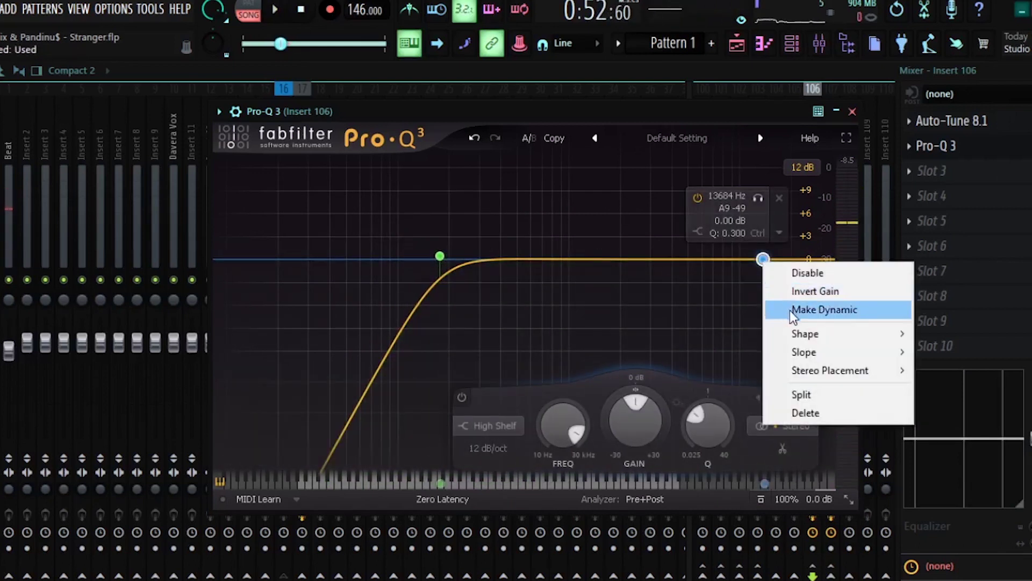
pyautogui.moveTo(797, 335)
pyautogui.click(944, 270)
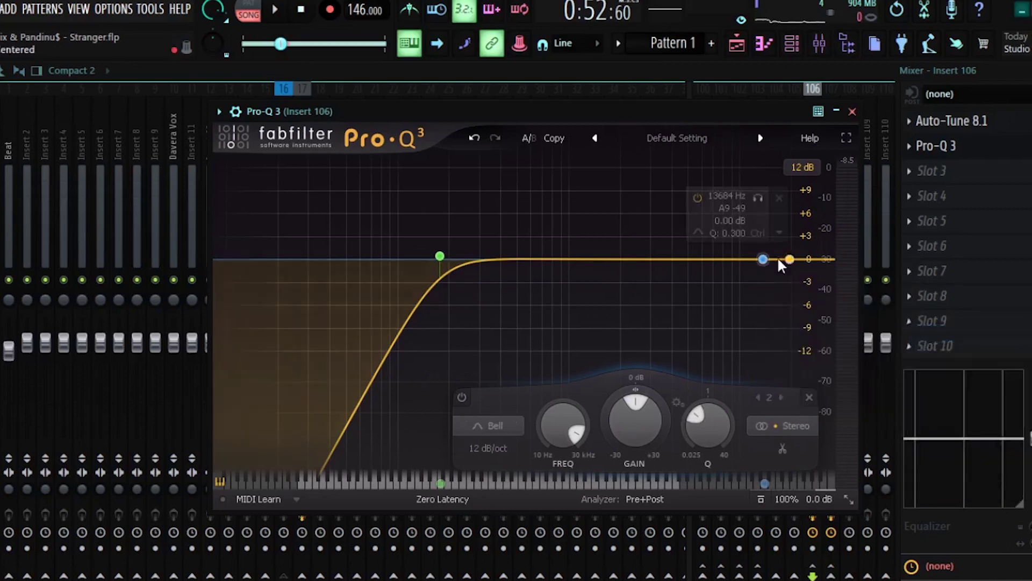
pyautogui.press('space')
pyautogui.moveTo(763, 261); pyautogui.dragTo(800, 191)
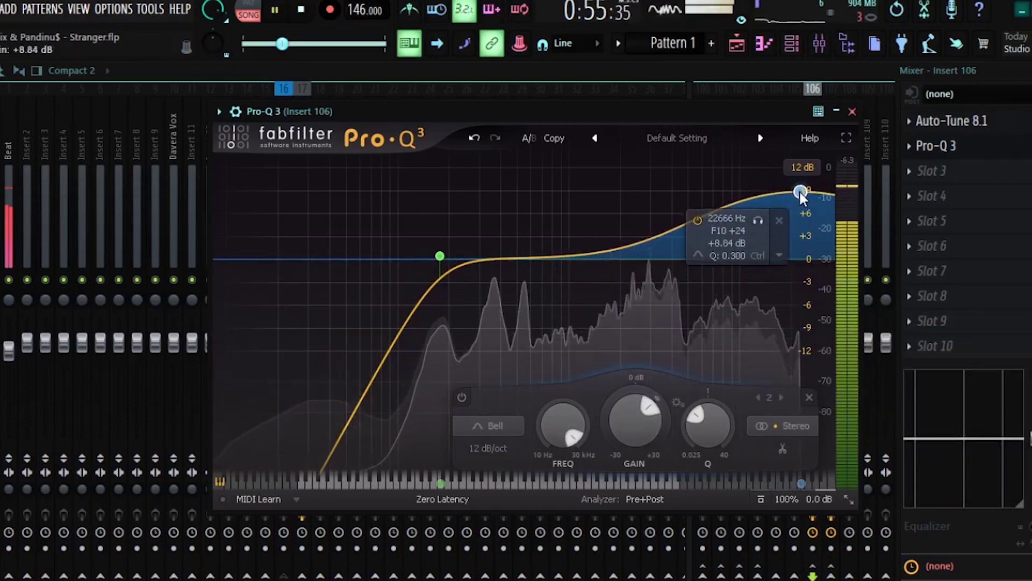
pyautogui.click(853, 114)
pyautogui.press('space')
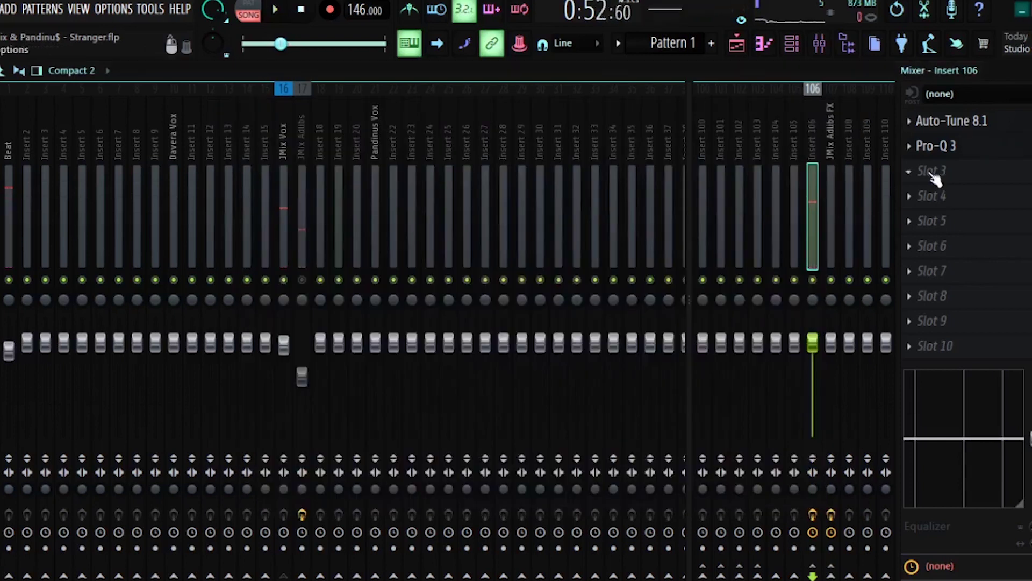
# Load a second Pro-Q 3 into slot 3 and apply its Vocal preset.
pyautogui.click(933, 178)
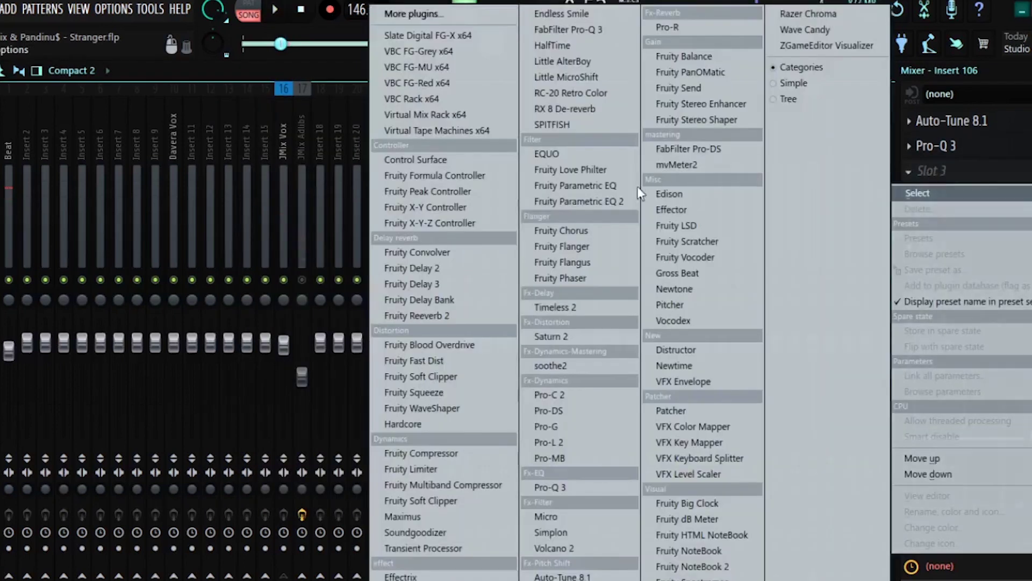
pyautogui.click(582, 484)
pyautogui.moveTo(424, 121); pyautogui.dragTo(487, 143)
pyautogui.click(702, 173)
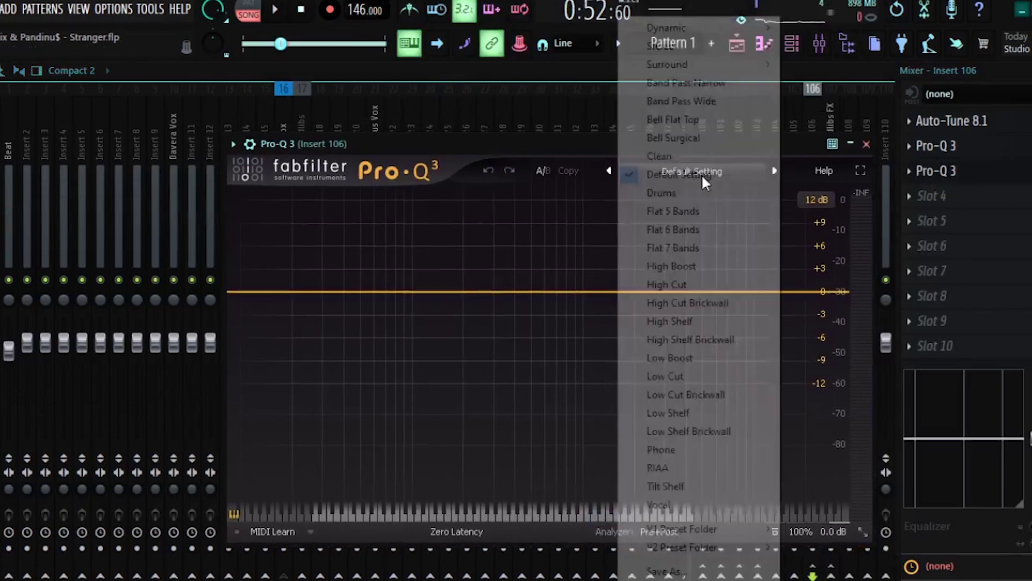
pyautogui.click(664, 498)
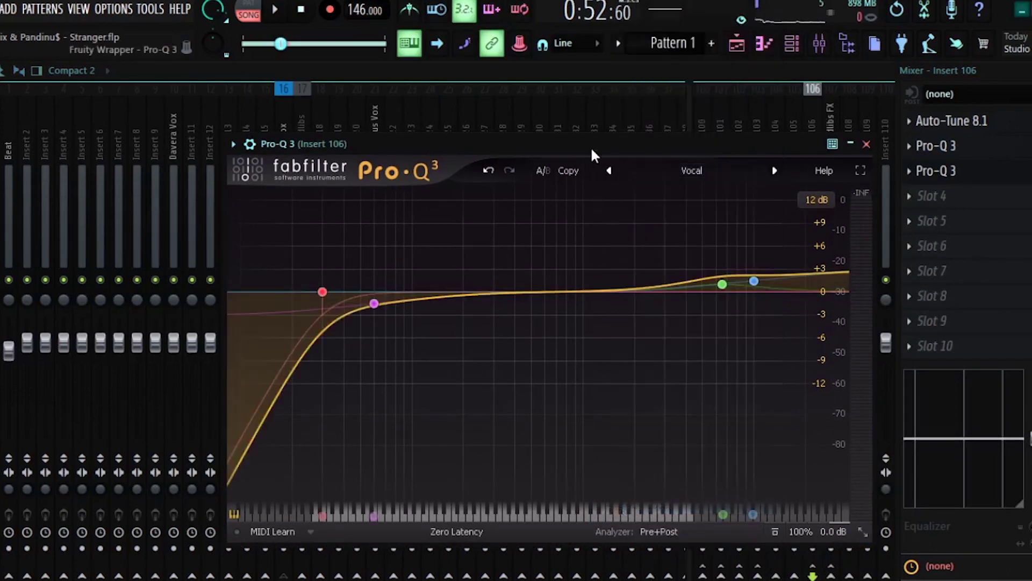
# Raise the Low Cut band of the Vocal preset to about 195 Hz during playback.
pyautogui.press('space')
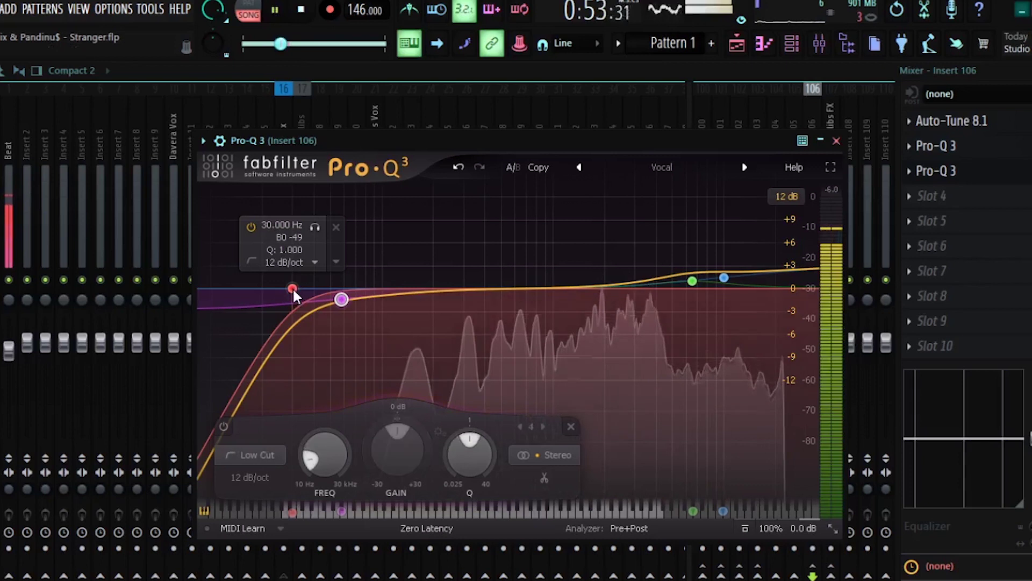
pyautogui.moveTo(294, 289); pyautogui.dragTo(434, 293)
pyautogui.press('space')
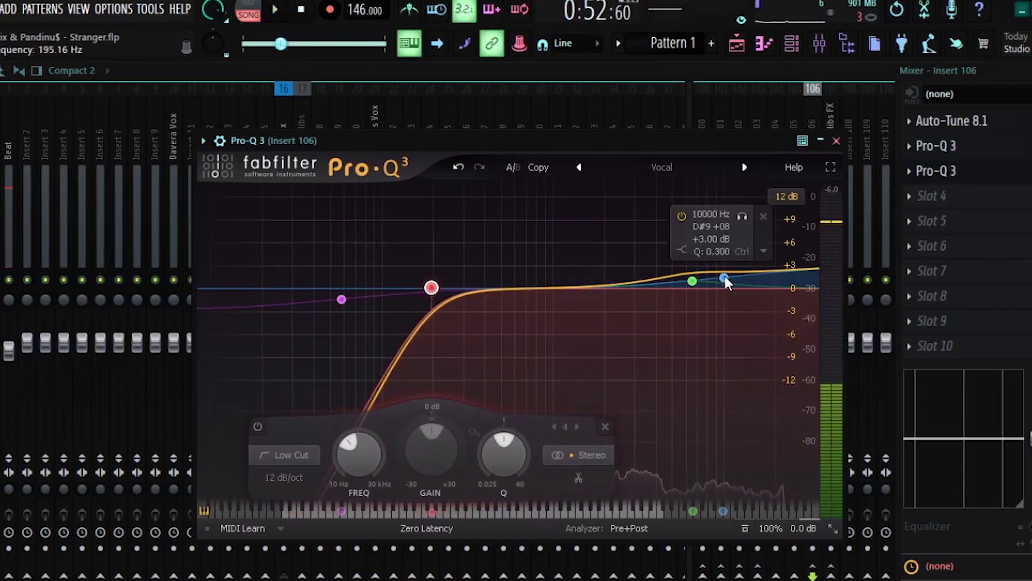
# Boost the High Shelf band to about +11.7 dB at around 13.2 kHz and close the second equalizer.
pyautogui.press('space')
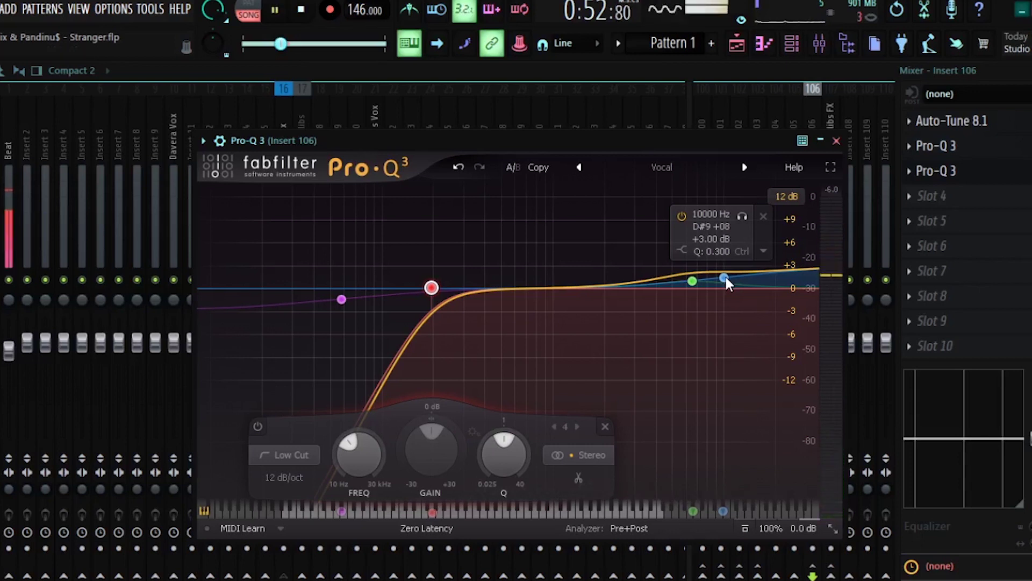
pyautogui.moveTo(725, 279); pyautogui.dragTo(750, 217)
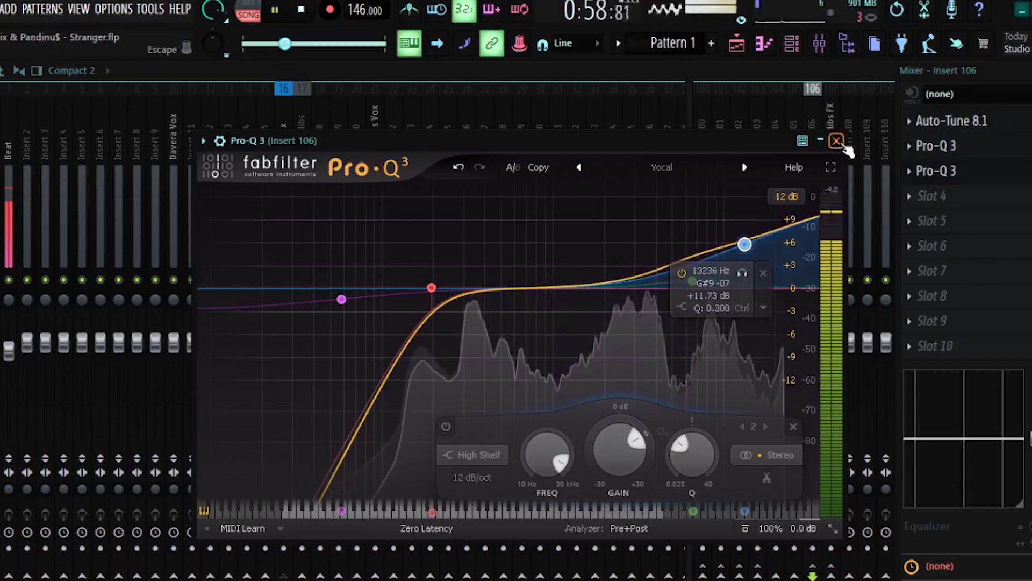
pyautogui.click(836, 141)
pyautogui.press('space')
# Load Pro-C 2 into slot 4 and lower its threshold to about -24.7 dB.
pyautogui.click(923, 220)
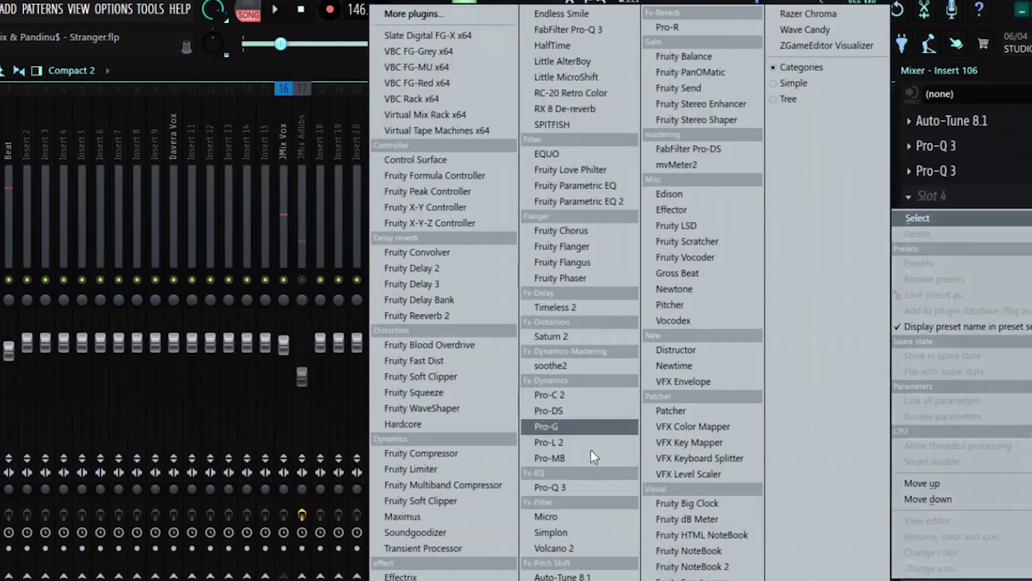
pyautogui.click(602, 396)
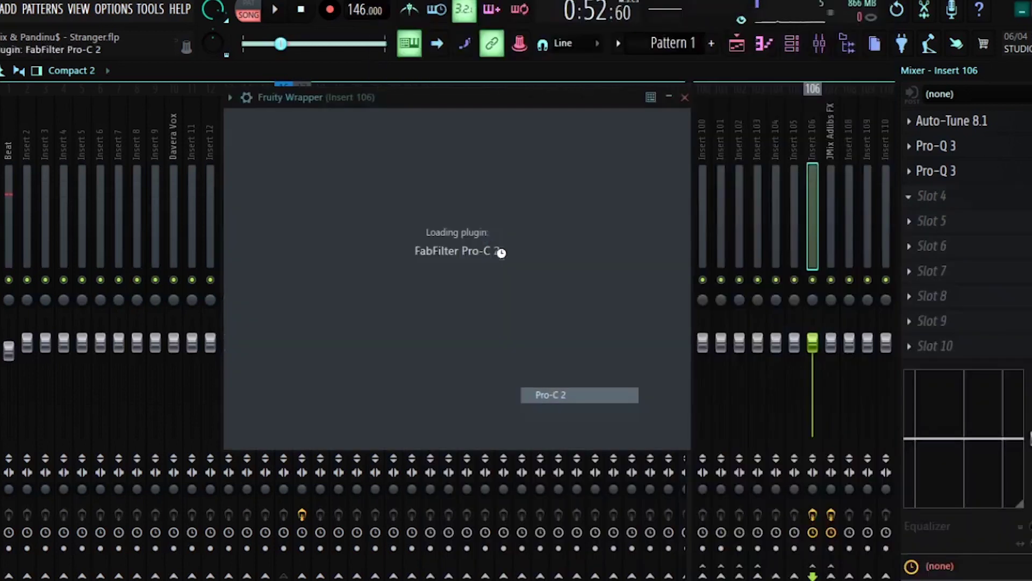
pyautogui.moveTo(336, 359)
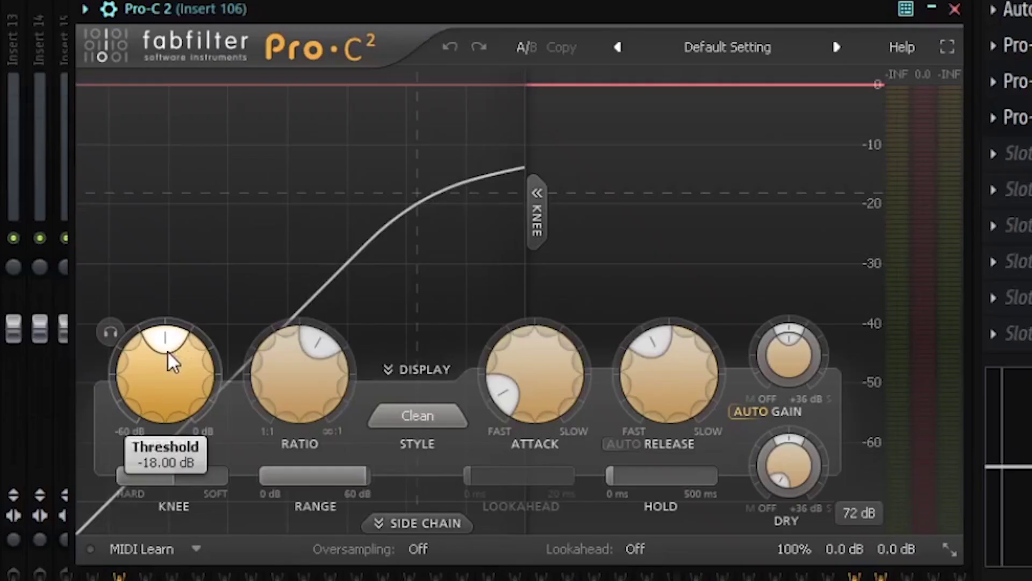
pyautogui.moveTo(171, 362)
pyautogui.mouseDown()
pyautogui.moveTo(152, 381)
pyautogui.moveTo(157, 369)
pyautogui.mouseUp()
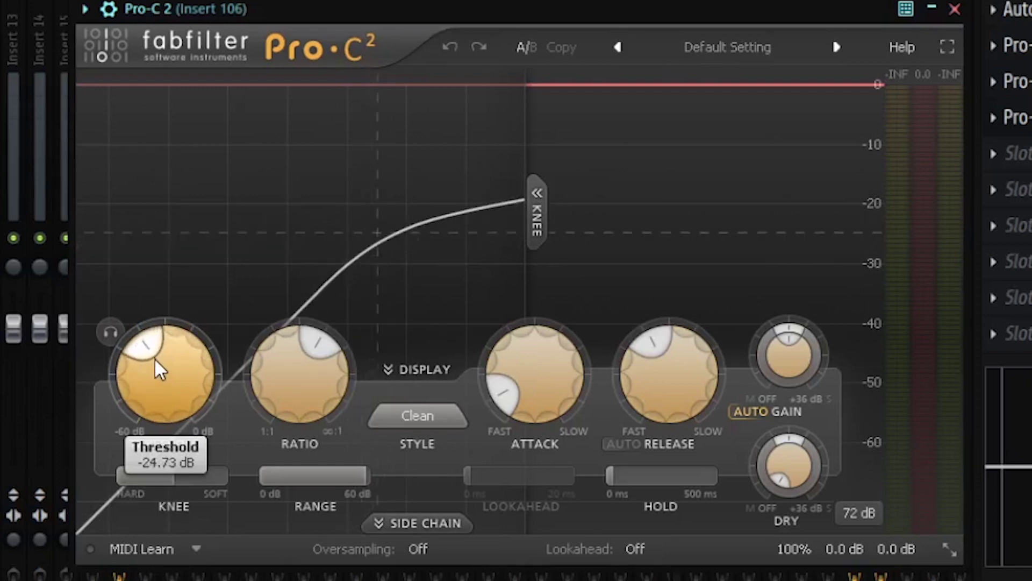
# Set the compressor's ratio to about 3:1, with a slightly faster attack and a slightly slower release.
pyautogui.moveTo(317, 382)
pyautogui.moveTo(310, 373); pyautogui.dragTo(283, 411)
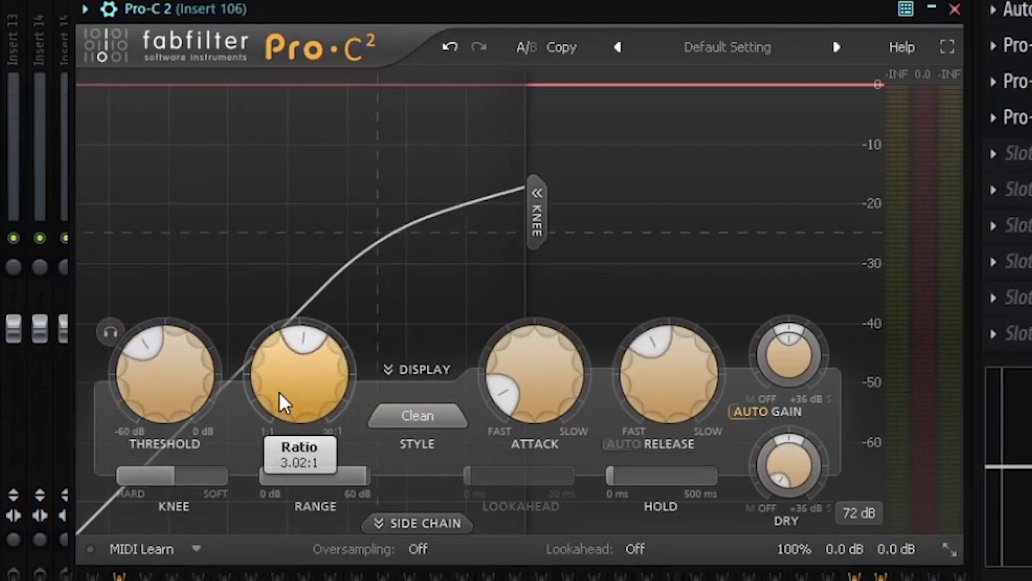
pyautogui.moveTo(502, 392); pyautogui.dragTo(503, 398)
pyautogui.moveTo(661, 368)
pyautogui.moveTo(661, 368); pyautogui.dragTo(662, 340)
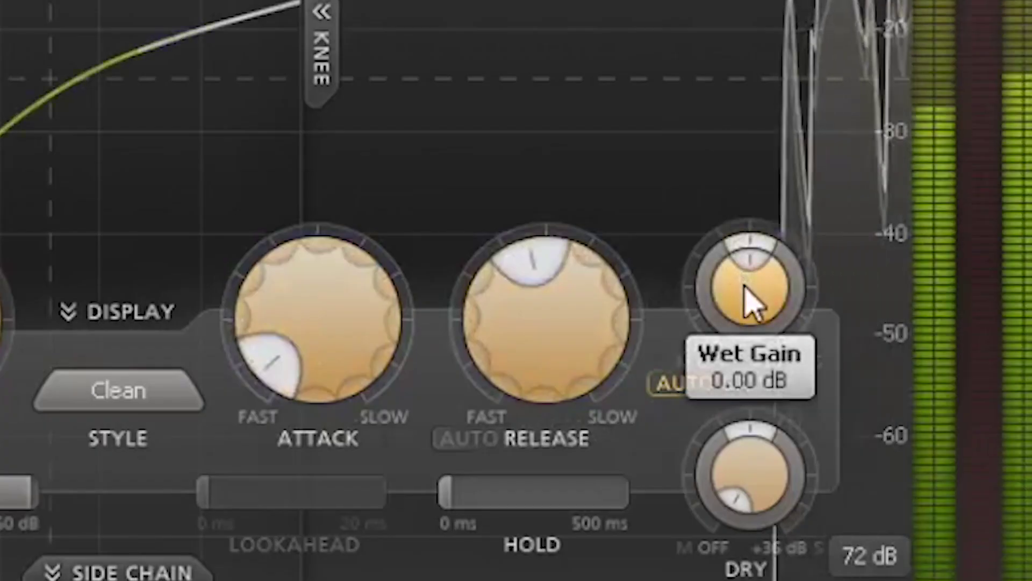
# Raise the compressor's wet gain to about +2.05 dB during playback and close Pro-C 2.
pyautogui.moveTo(783, 339); pyautogui.dragTo(787, 312)
pyautogui.moveTo(753, 226); pyautogui.dragTo(715, 239)
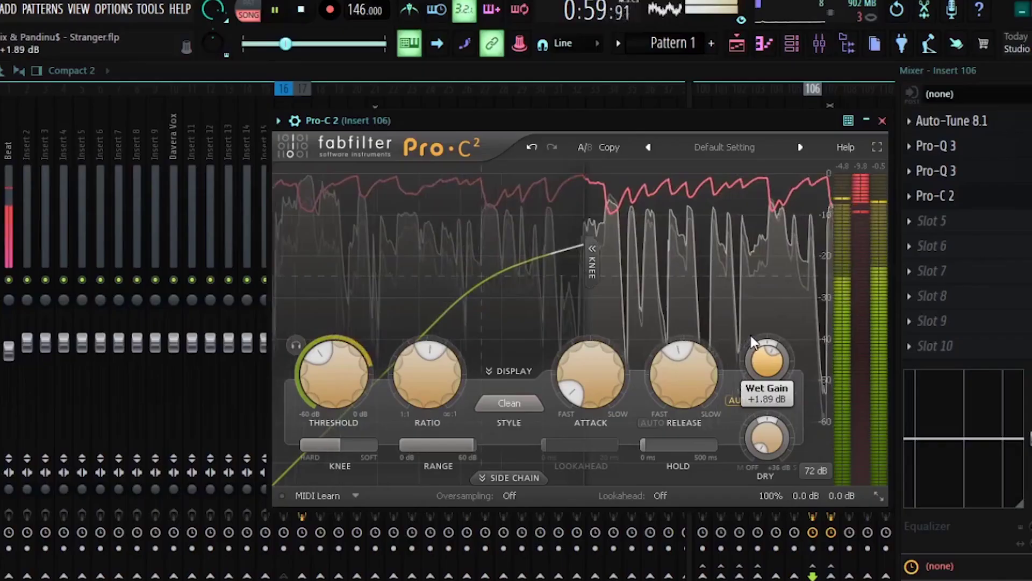
pyautogui.moveTo(753, 342); pyautogui.dragTo(753, 339)
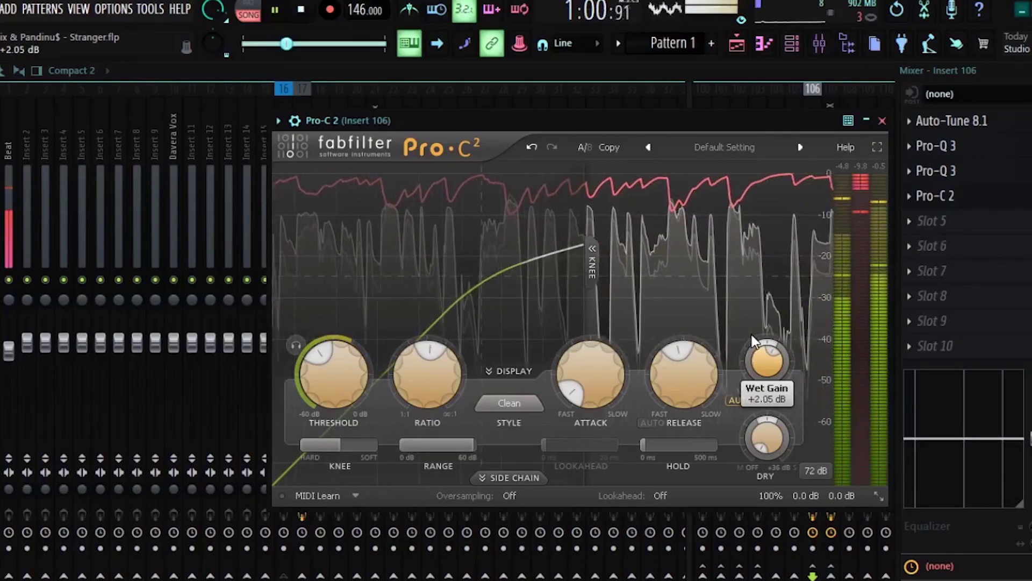
pyautogui.click(882, 121)
pyautogui.press('space')
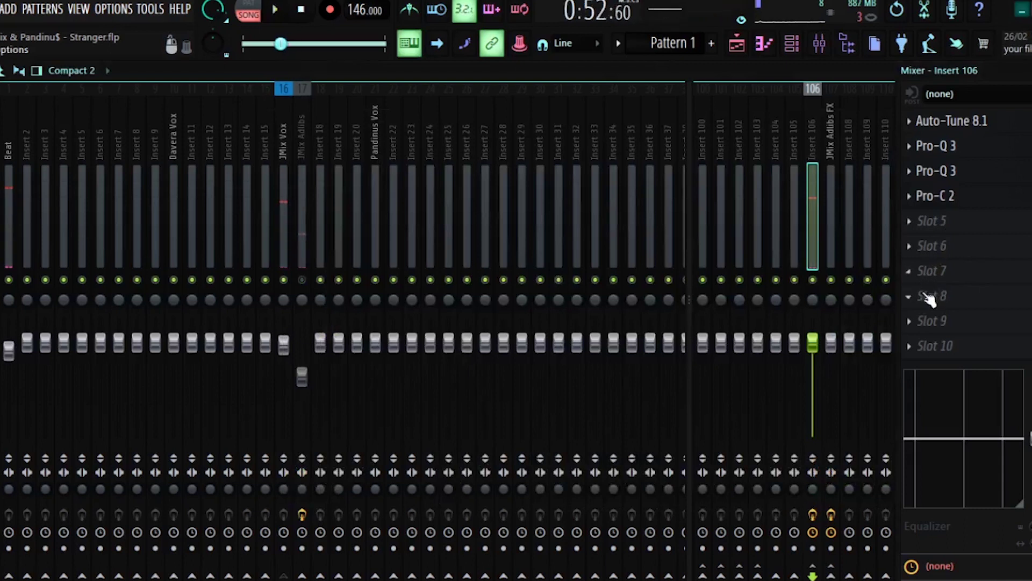
# Load Saturn 2 into slot 7 and set its distortion style to Gentle Saturation.
pyautogui.click(928, 284)
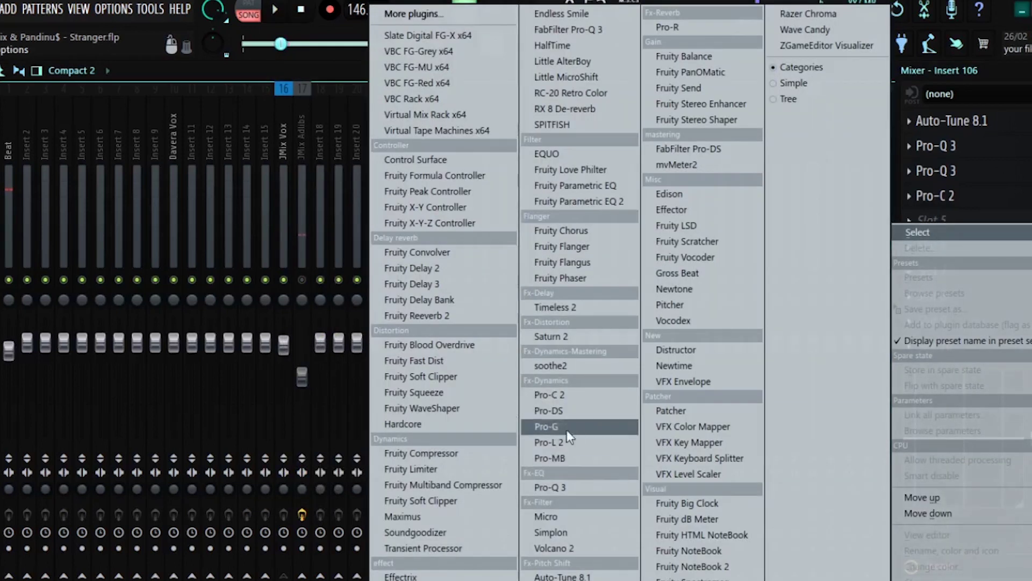
pyautogui.click(589, 337)
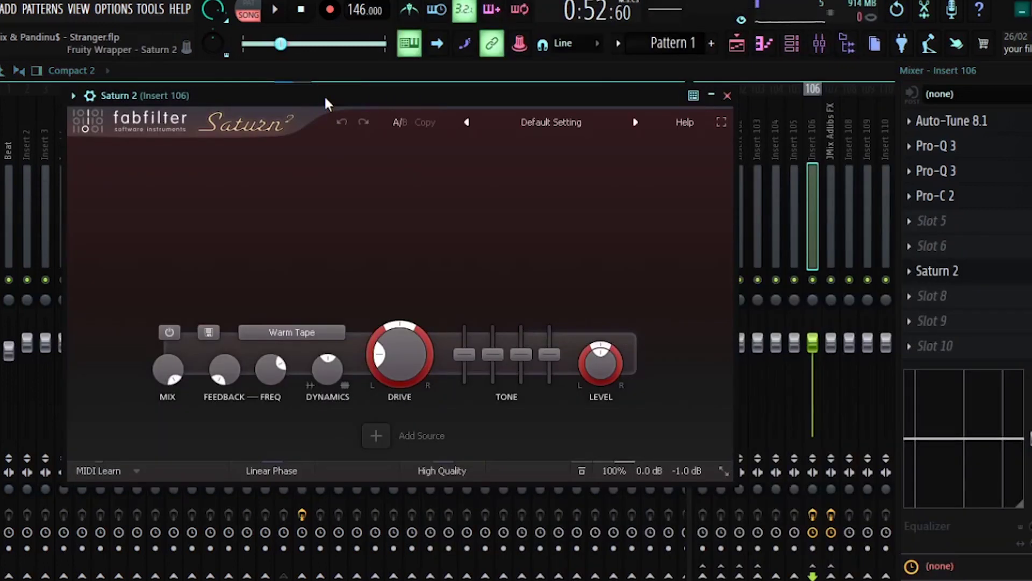
pyautogui.moveTo(325, 94); pyautogui.dragTo(427, 106)
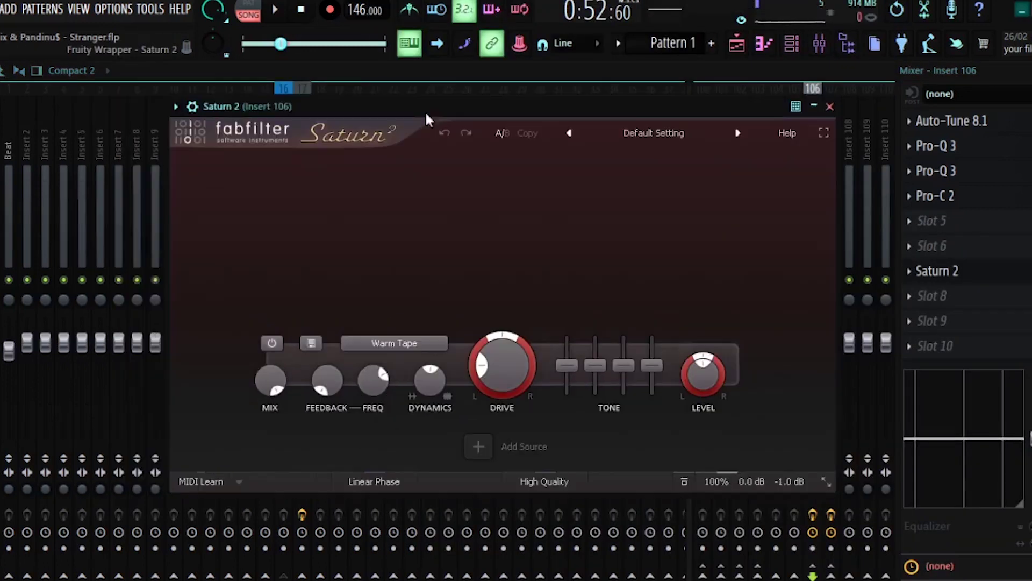
pyautogui.click(398, 343)
pyautogui.moveTo(405, 416)
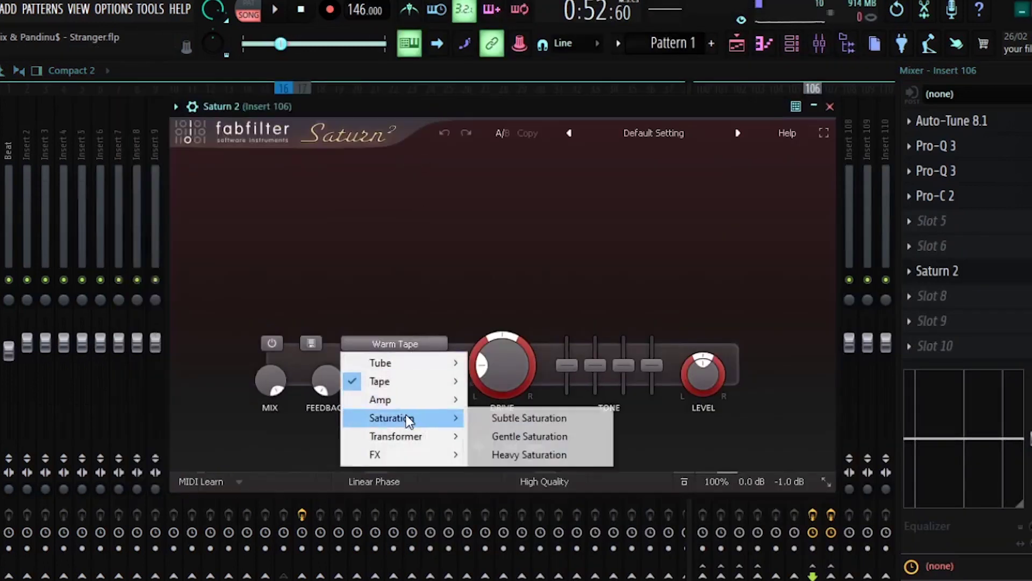
pyautogui.click(507, 429)
# Set the Saturn 2 band's drive to about 25.7% and close the plugin.
pyautogui.moveTo(468, 105); pyautogui.dragTo(508, 130)
pyautogui.moveTo(534, 395)
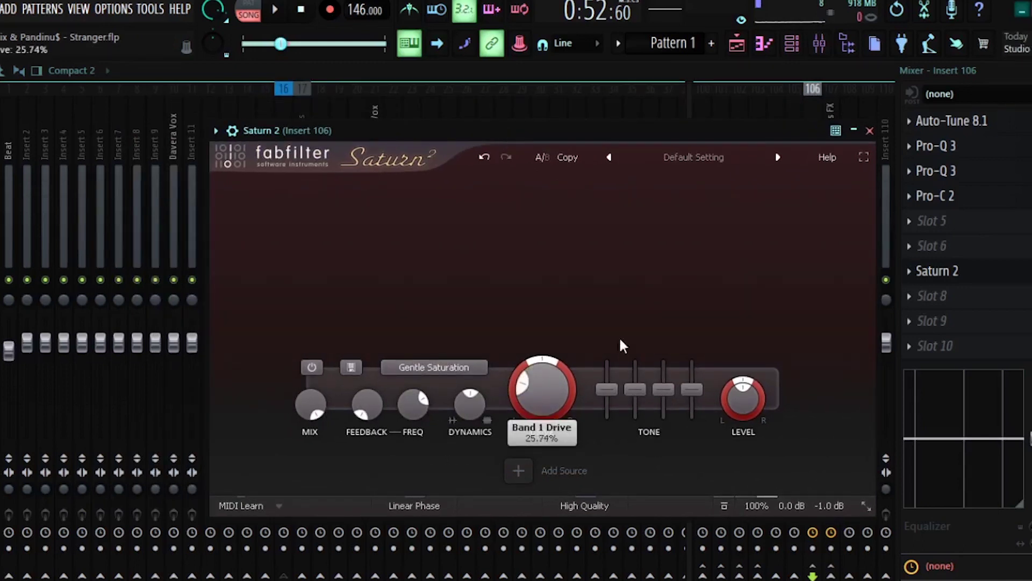
pyautogui.click(924, 272)
pyautogui.press('space')
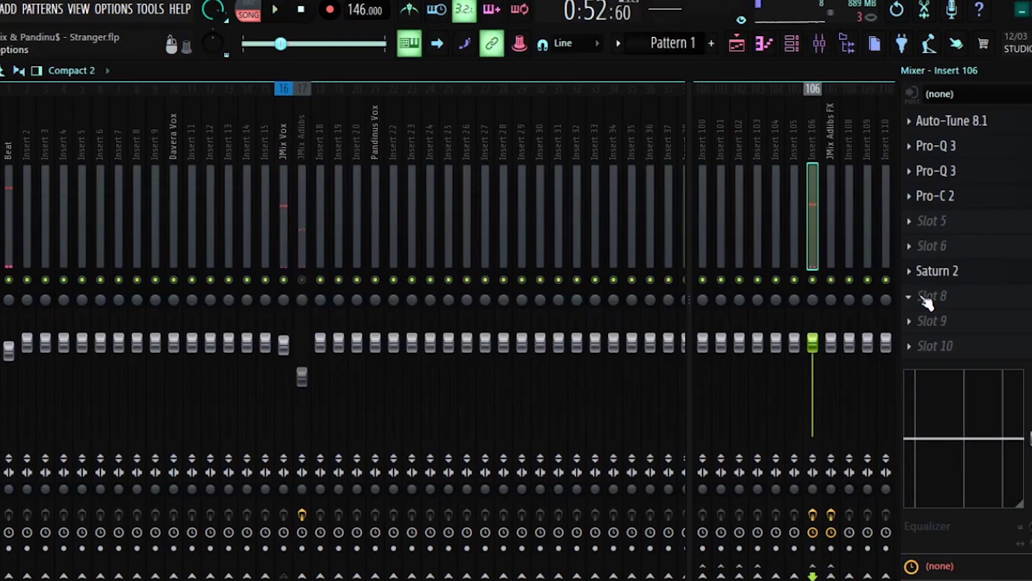
# Load the Pro-DS de-esser into slot 8, adjust its range and close it.
pyautogui.click(924, 299)
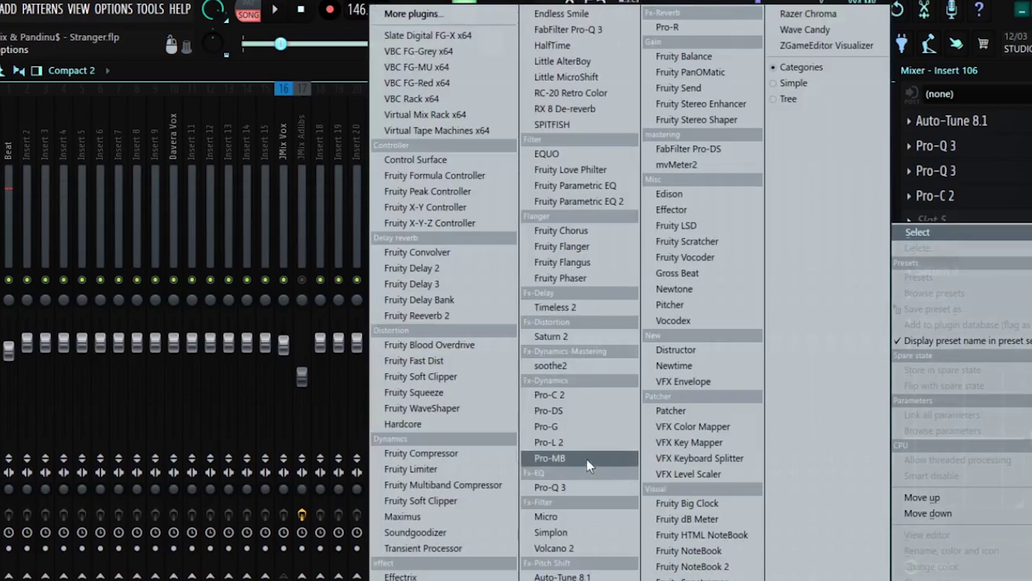
pyautogui.click(592, 412)
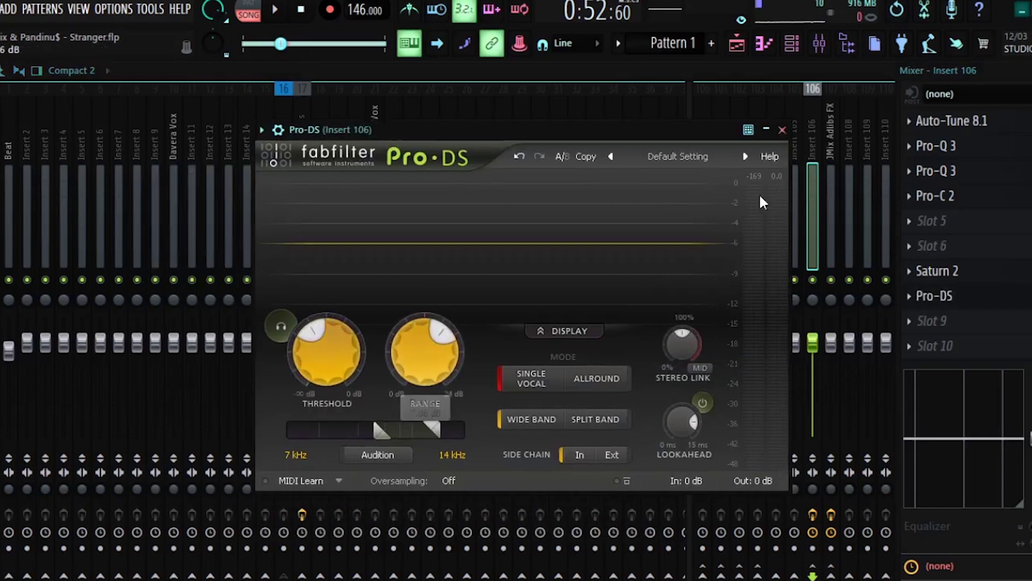
pyautogui.click(782, 130)
pyautogui.press('space')
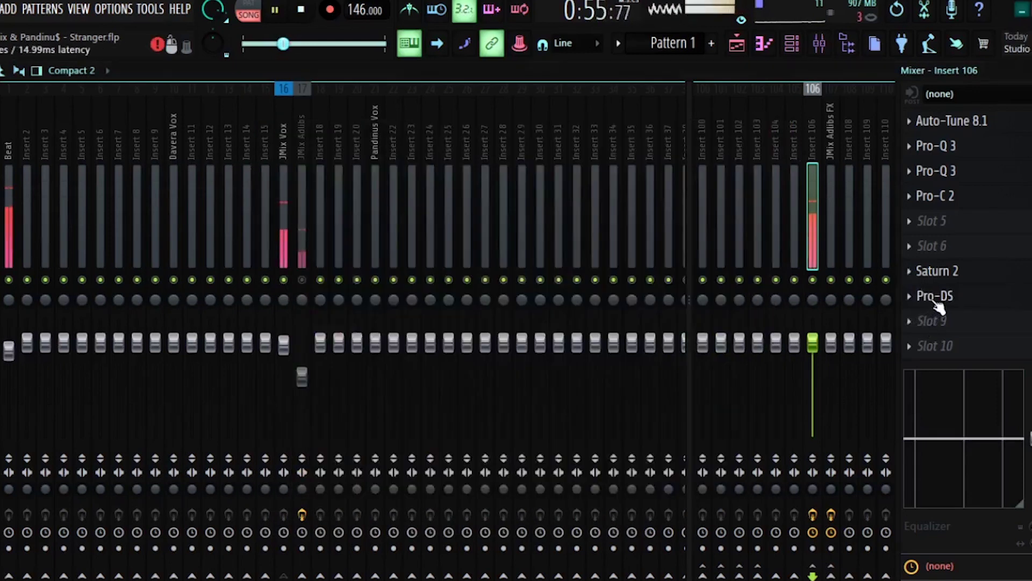
# Load Pro-R into slot 9 and set brightness to about 69%, distance to about 71%, and a higher character.
pyautogui.click(933, 321)
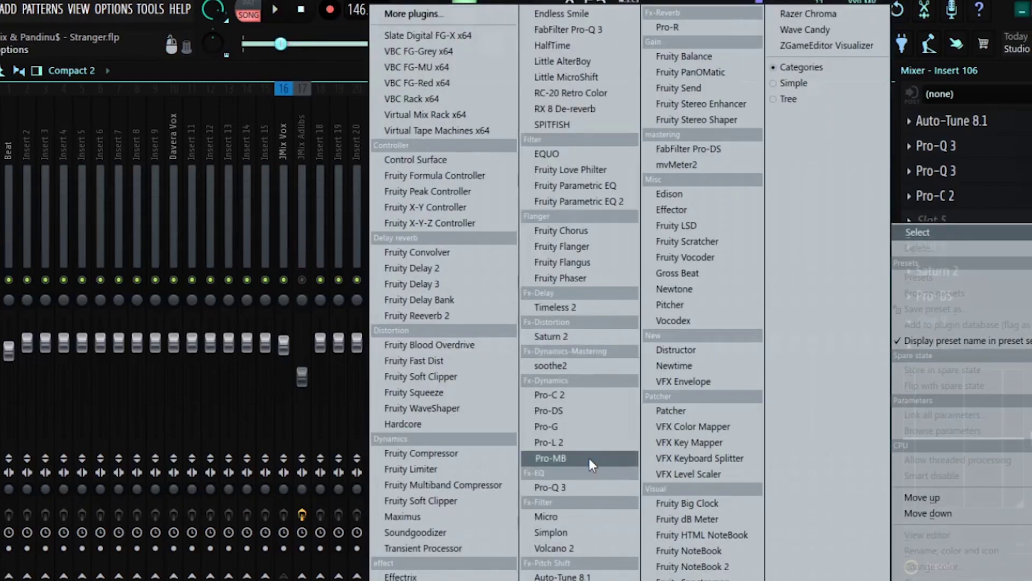
pyautogui.click(676, 26)
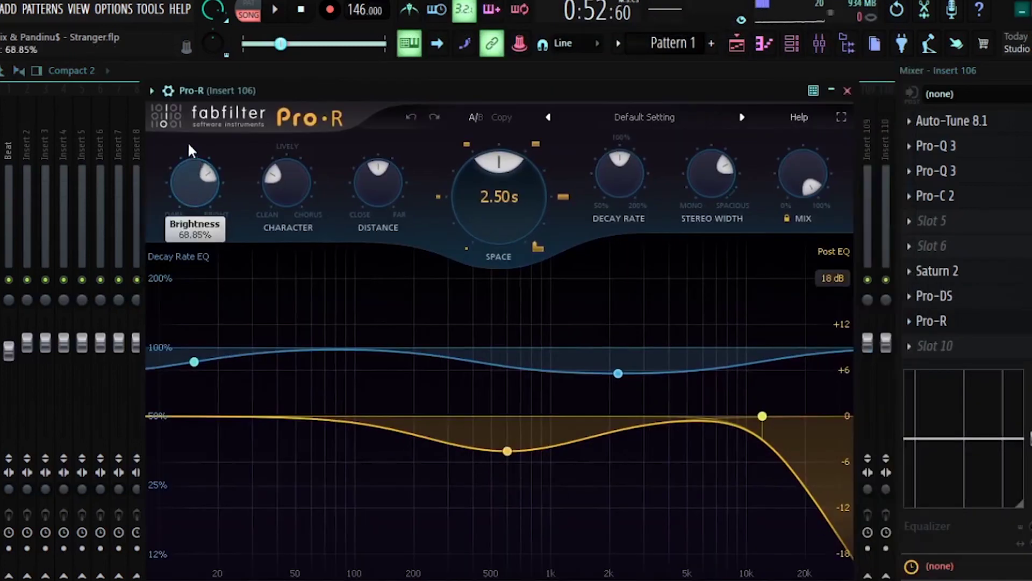
pyautogui.moveTo(188, 144); pyautogui.dragTo(188, 144)
pyautogui.moveTo(300, 111); pyautogui.dragTo(301, 110)
pyautogui.moveTo(362, 173); pyautogui.dragTo(381, 143)
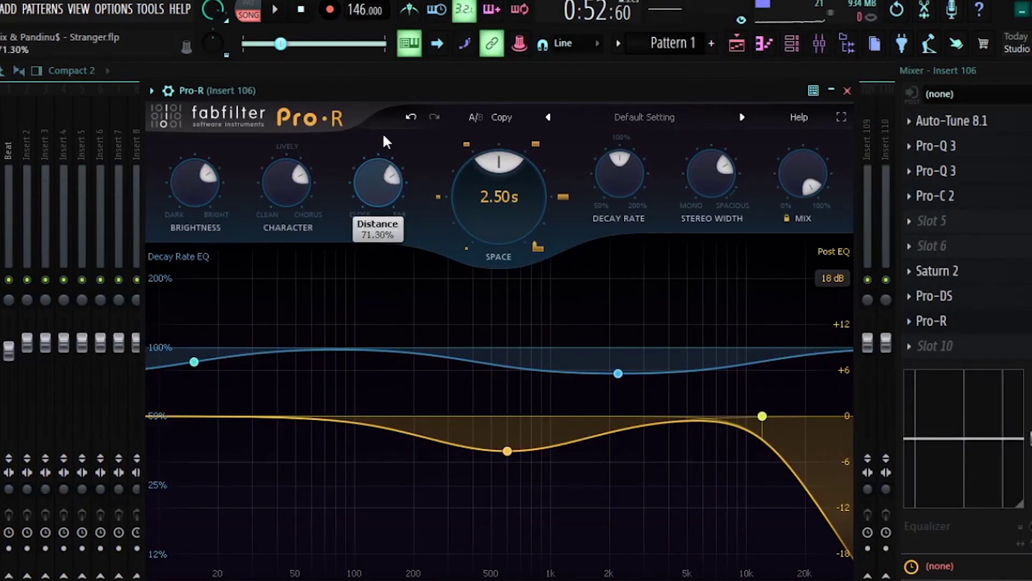
# Set the reverb's space to about 2.38 s, decay rate to 135% and mix to about 6.6%.
pyautogui.moveTo(630, 134); pyautogui.dragTo(659, 142)
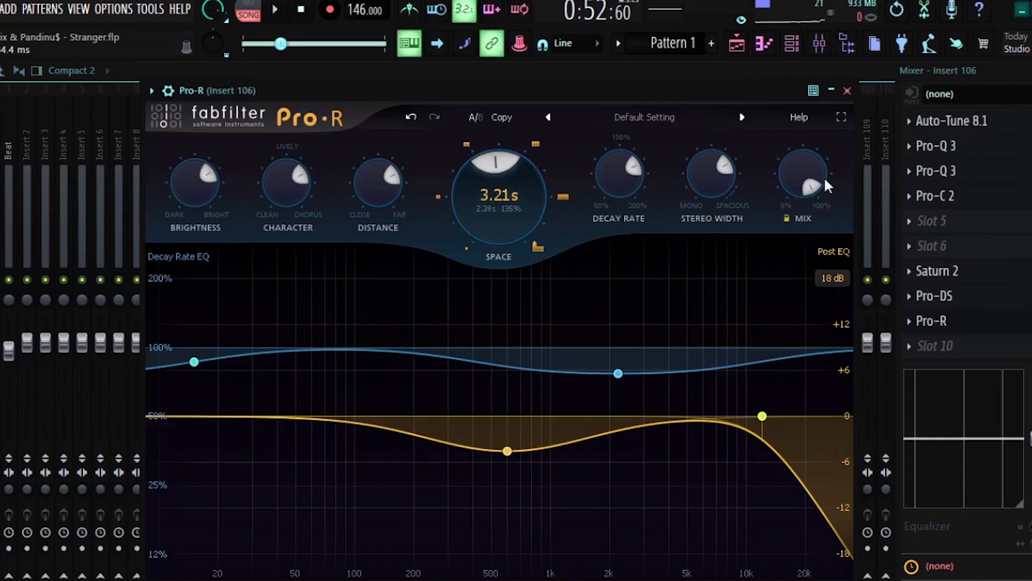
pyautogui.moveTo(804, 169)
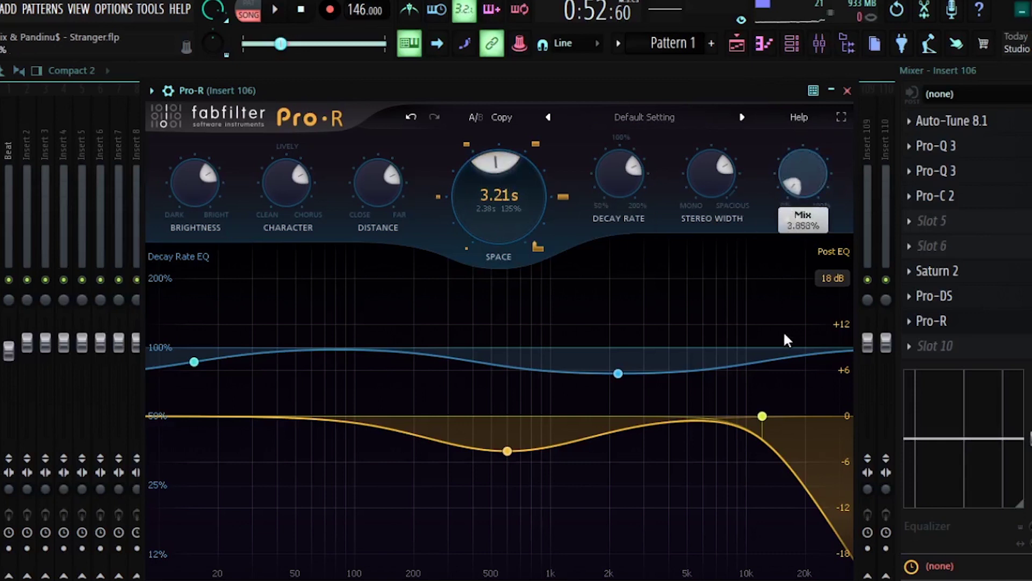
pyautogui.press('space')
pyautogui.moveTo(805, 189); pyautogui.dragTo(714, 197)
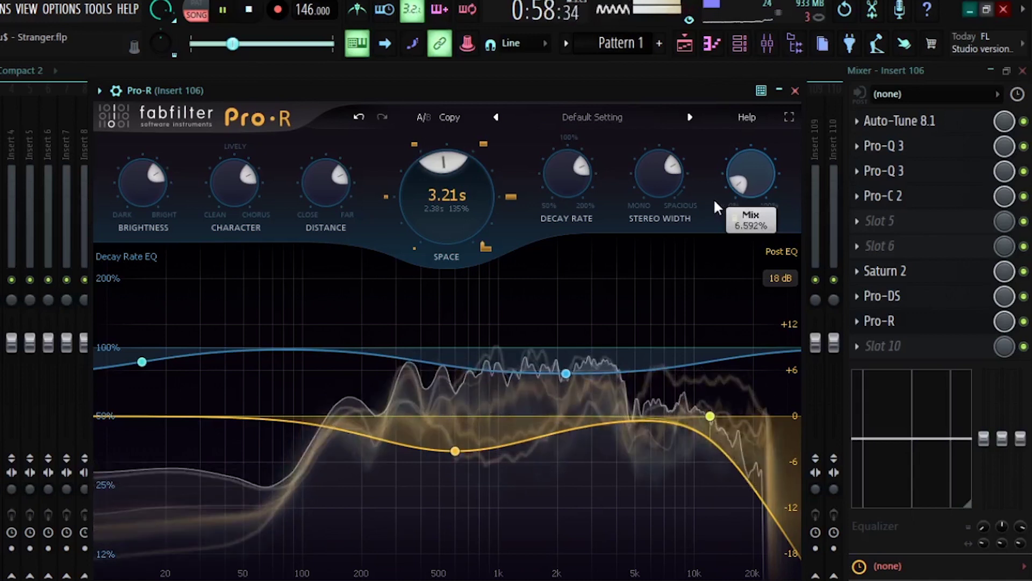
pyautogui.click(795, 90)
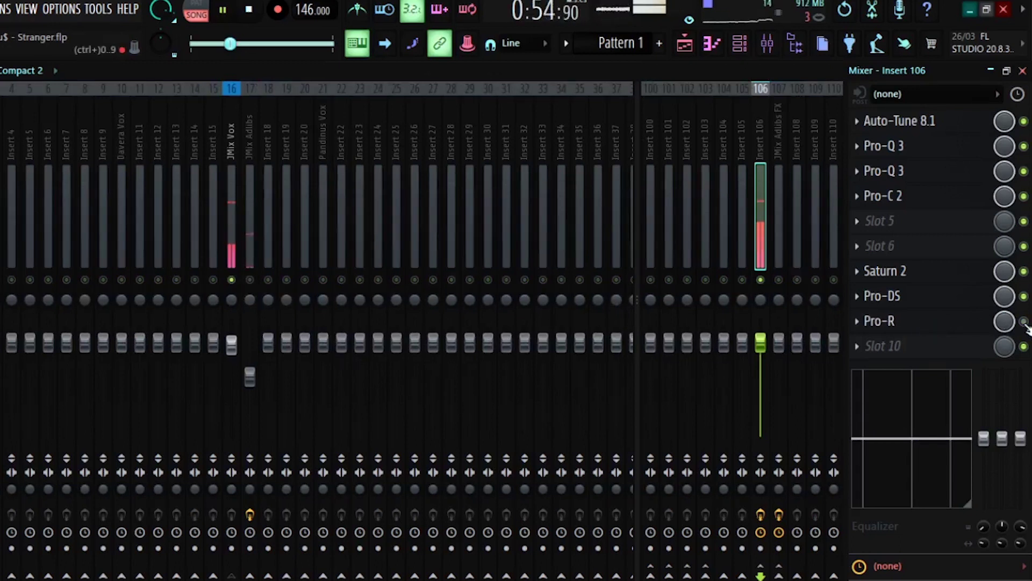
# Reopen Pro-R, fine-tune its mix to about 6.9% during playback and close it.
pyautogui.click(906, 326)
pyautogui.moveTo(742, 186); pyautogui.dragTo(715, 233)
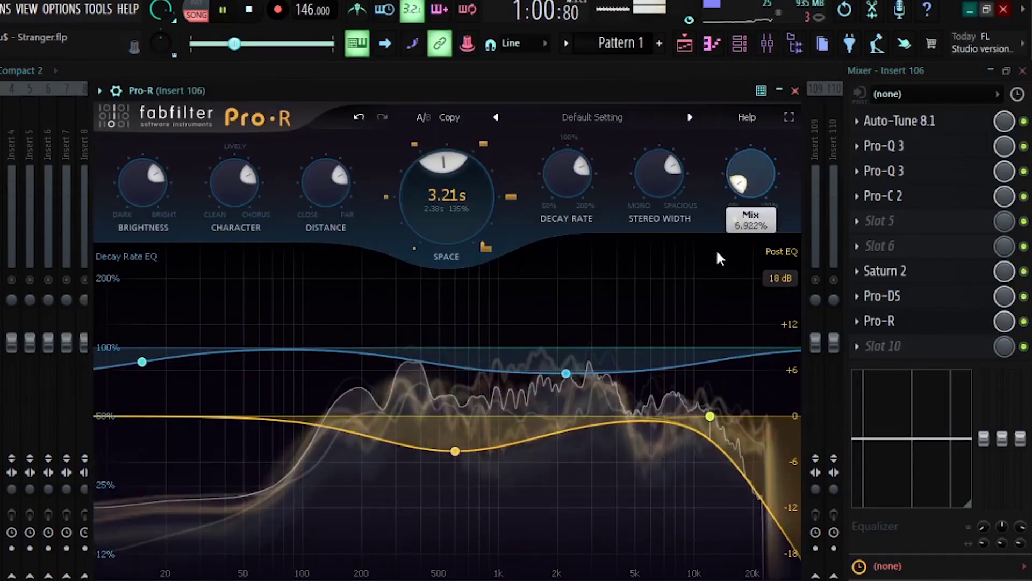
pyautogui.click(795, 90)
# Take the JMix Vox track out of solo and leave the JMix Adlibs track muted.
pyautogui.rightClick(232, 279)
pyautogui.rightClick(232, 280)
pyautogui.rightClick(232, 280)
pyautogui.click(250, 280)
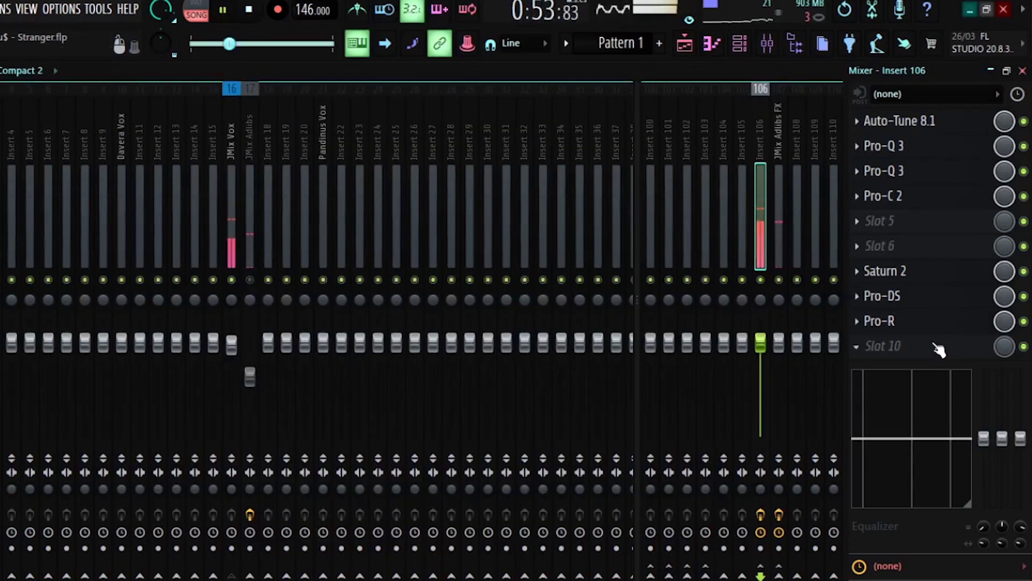
pyautogui.press('space')
# Load Timeless 2 into slot 10 and turn the left delay's feedback and cross feedback down to zero.
pyautogui.click(895, 352)
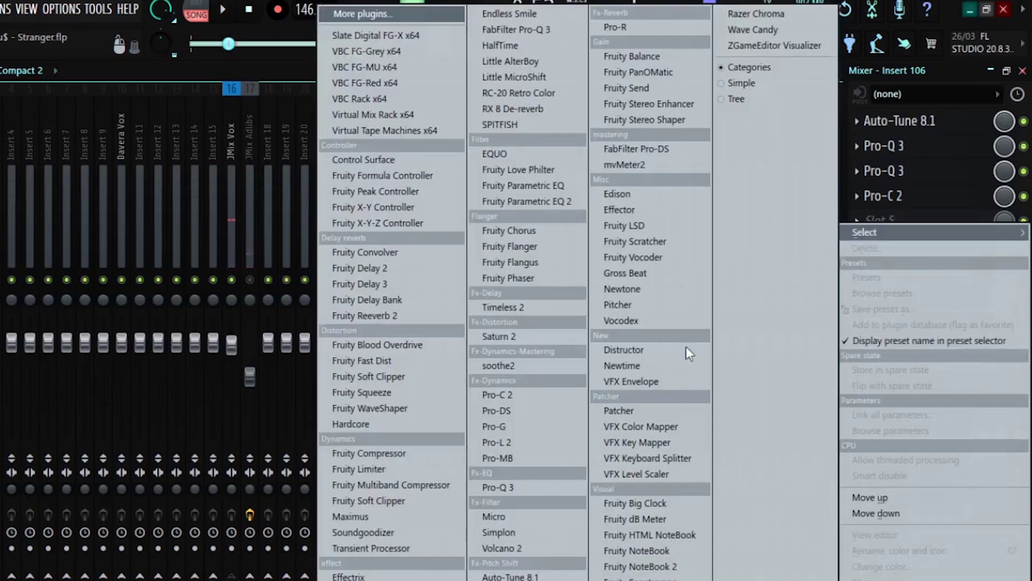
pyautogui.click(519, 304)
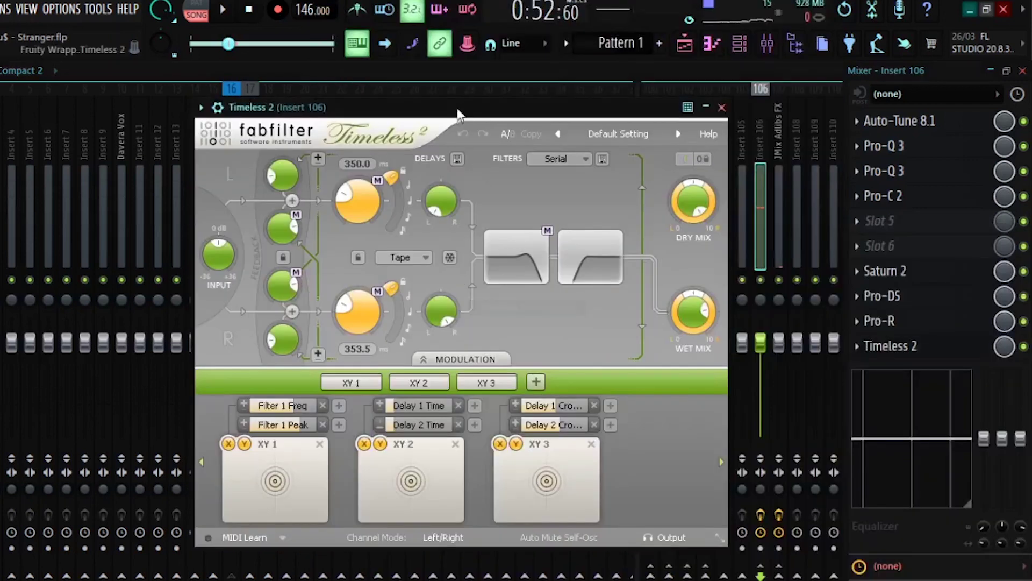
pyautogui.moveTo(457, 109); pyautogui.dragTo(459, 129)
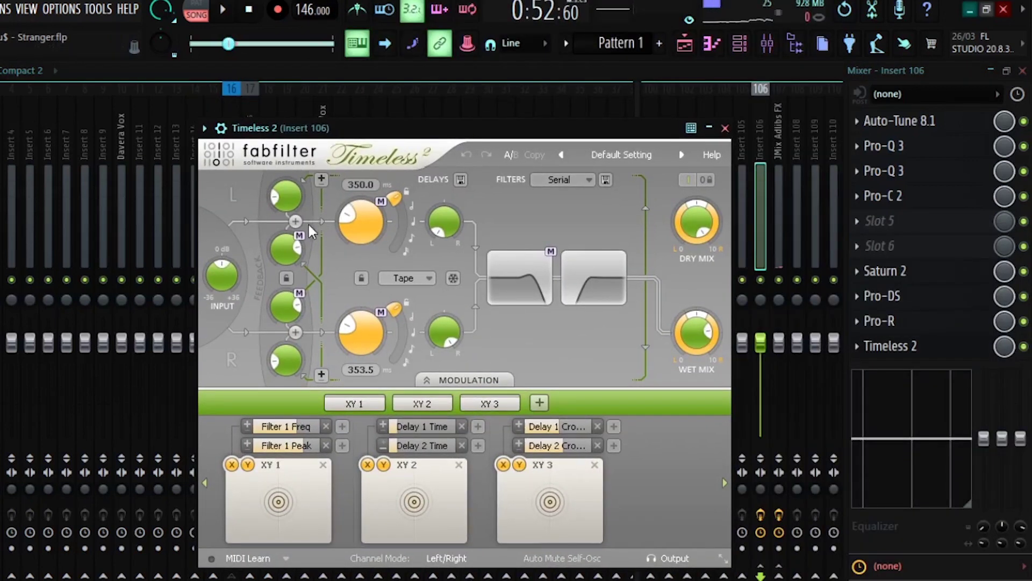
pyautogui.moveTo(281, 188); pyautogui.dragTo(273, 249)
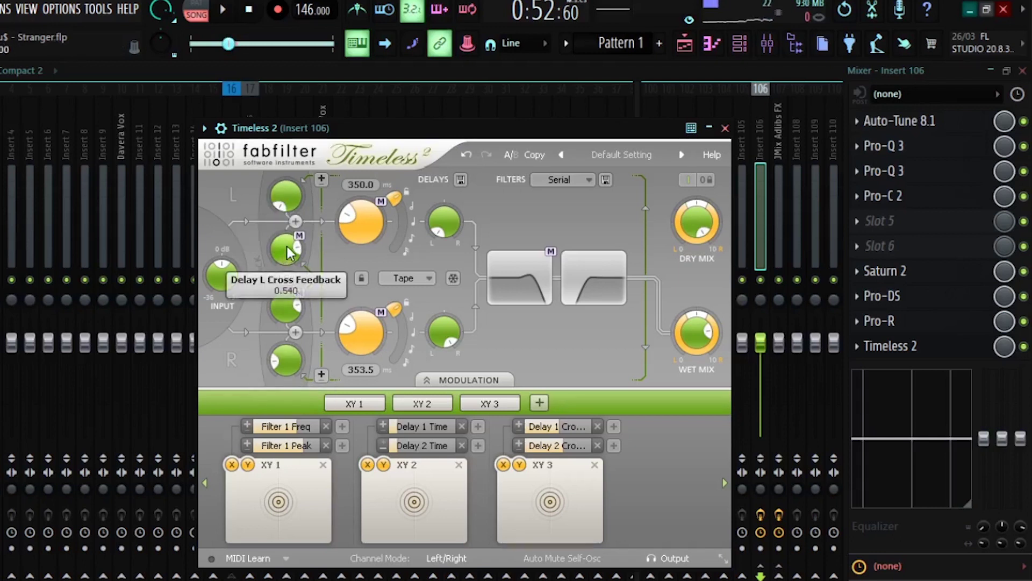
pyautogui.moveTo(287, 246); pyautogui.dragTo(287, 274)
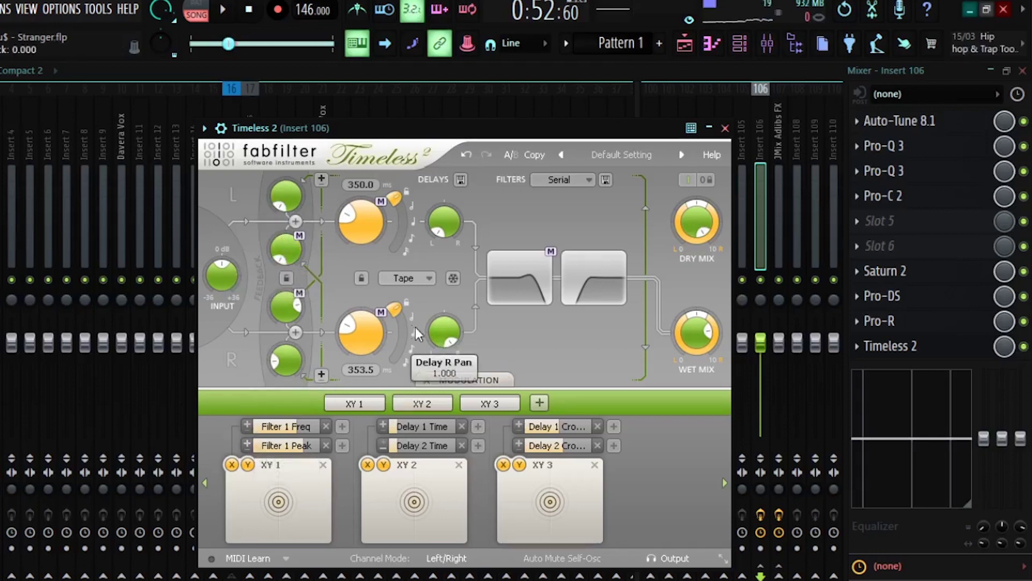
# Sync both delays to the same note value and lower the right delay's offset to about 0.907.
pyautogui.moveTo(397, 309); pyautogui.dragTo(398, 326)
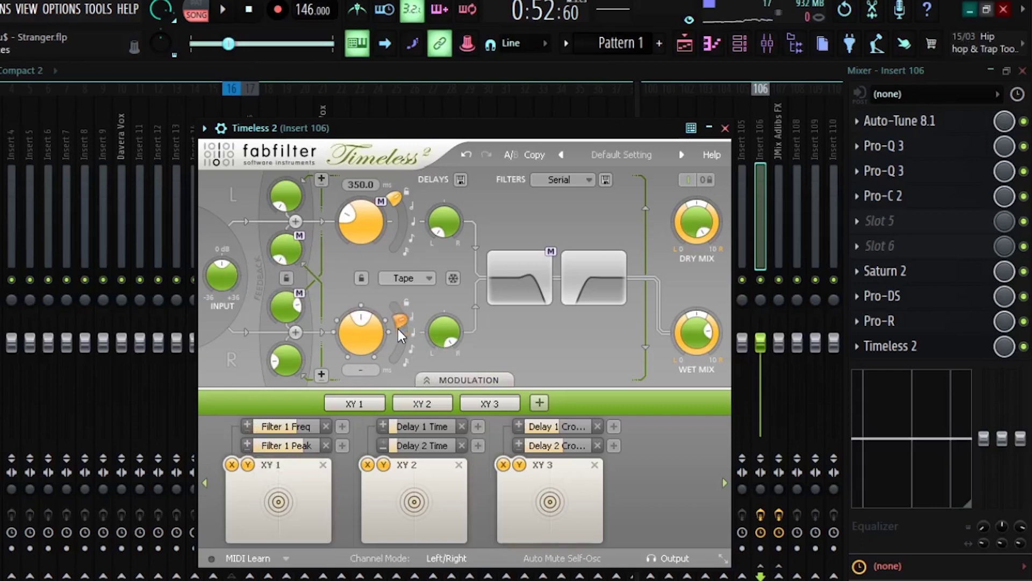
pyautogui.moveTo(395, 203); pyautogui.dragTo(397, 224)
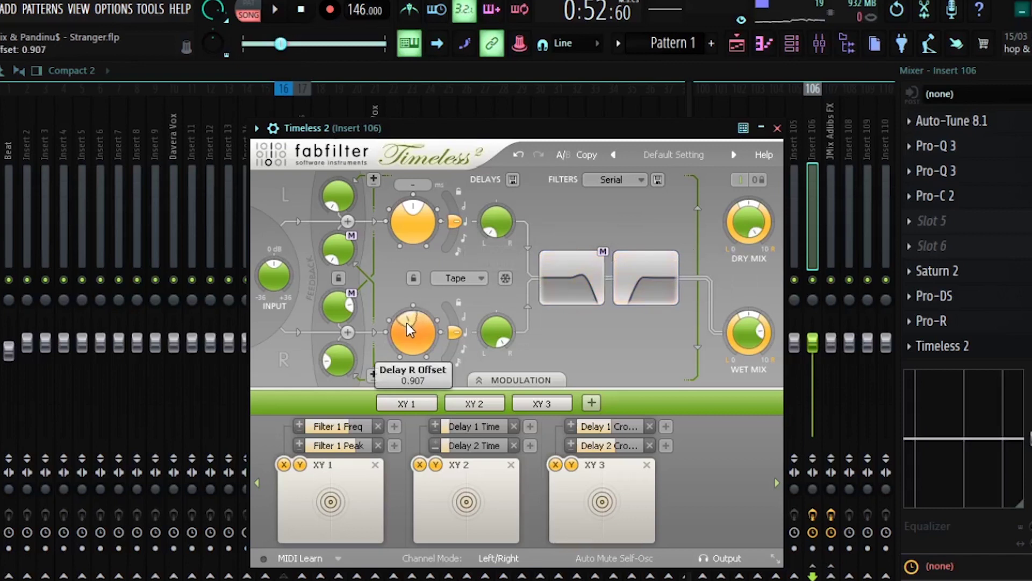
pyautogui.moveTo(680, 134); pyautogui.dragTo(706, 121)
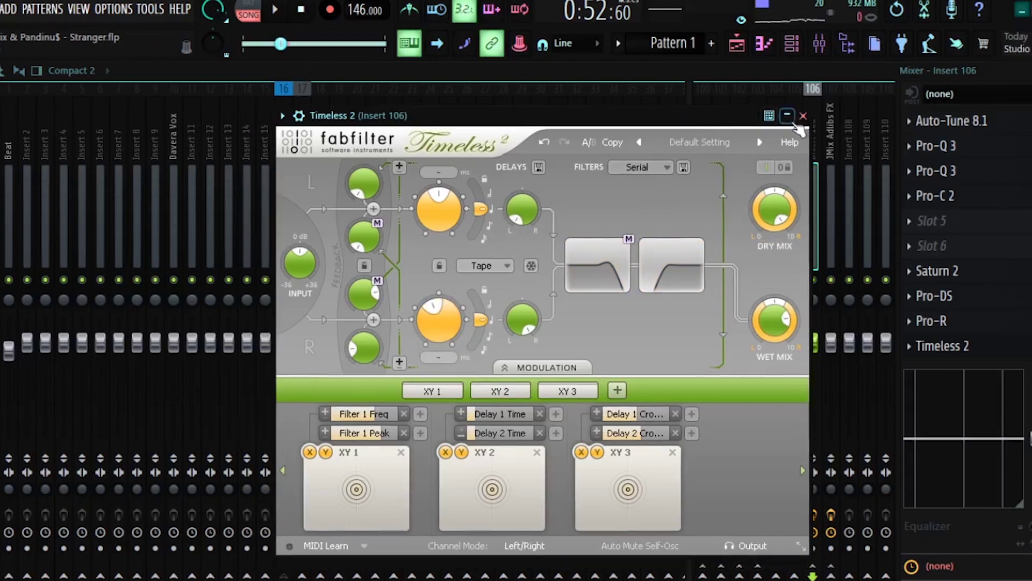
pyautogui.click(803, 114)
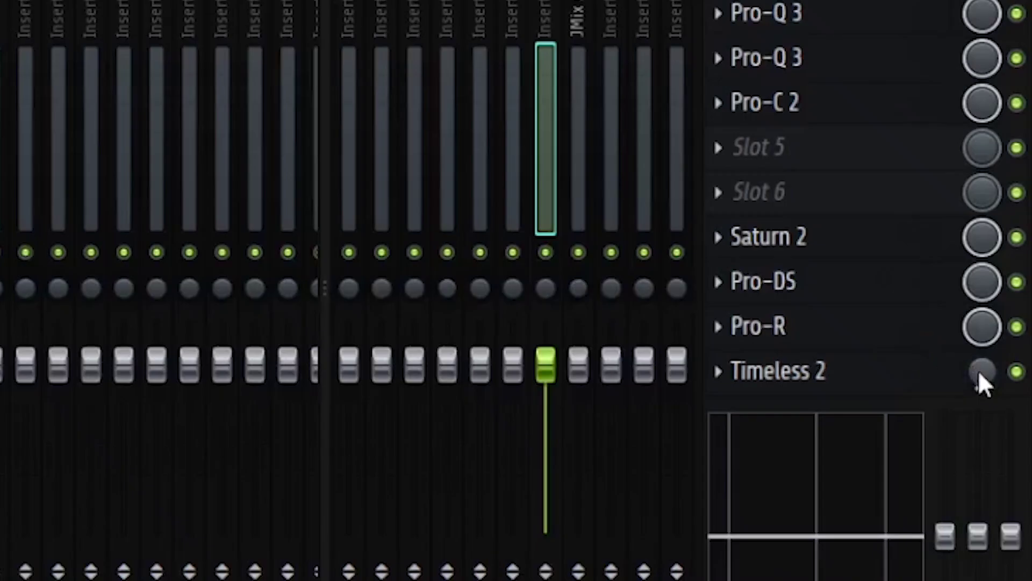
# Raise the Timeless 2 slot's mix level slightly from zero during playback.
pyautogui.press('space')
pyautogui.moveTo(981, 375); pyautogui.dragTo(981, 355)
pyautogui.moveTo(981, 356); pyautogui.dragTo(981, 344)
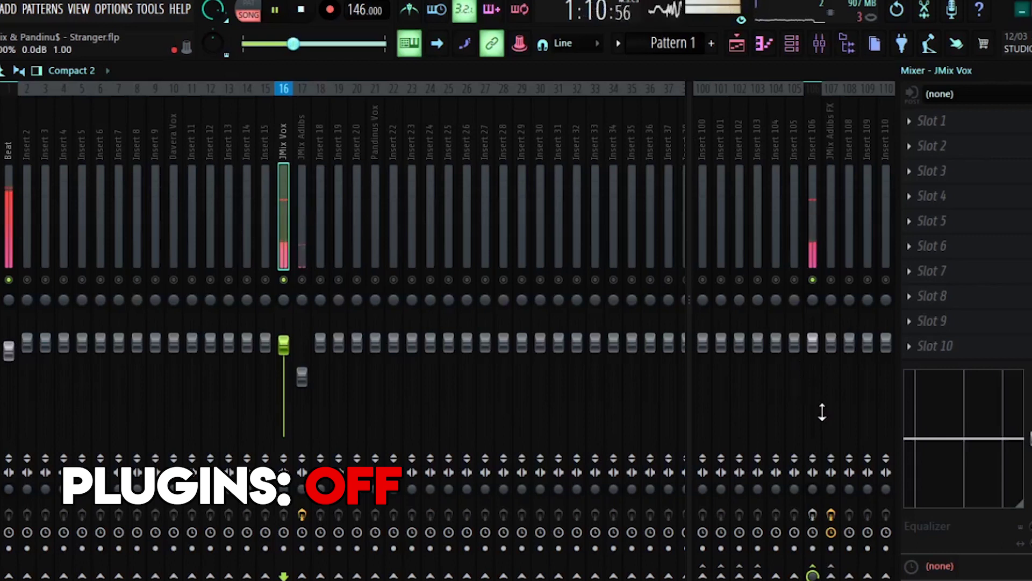
# Stop the bypassed playback and audition the vocals in the playlist with the insert's effects enabled.
pyautogui.press('space')
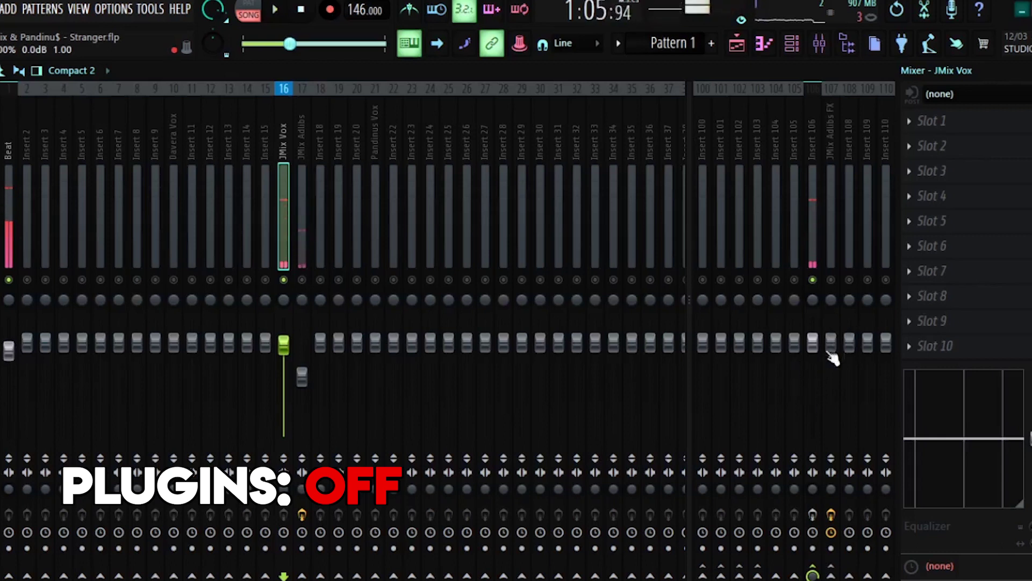
pyautogui.click(831, 515)
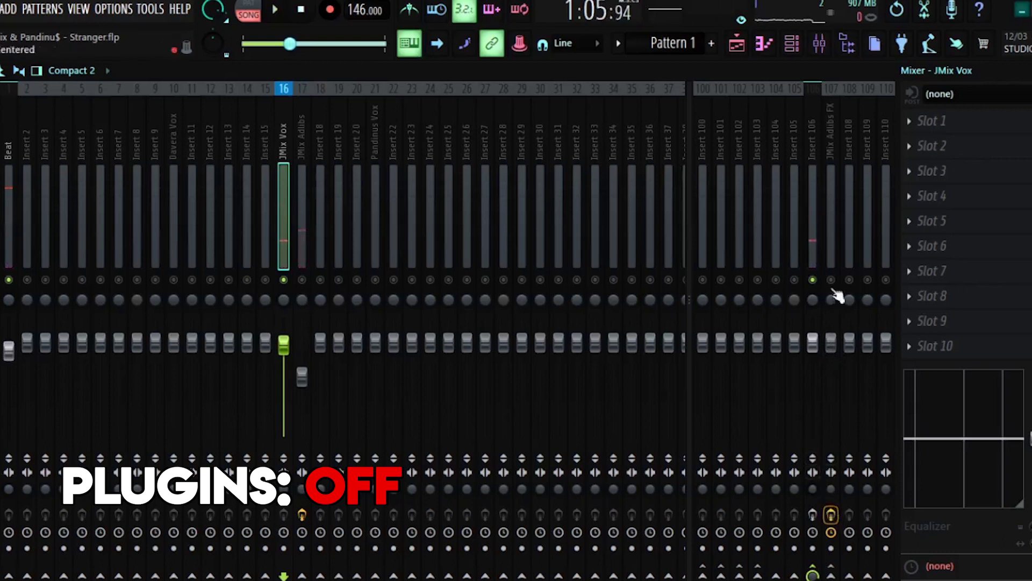
pyautogui.click(814, 248)
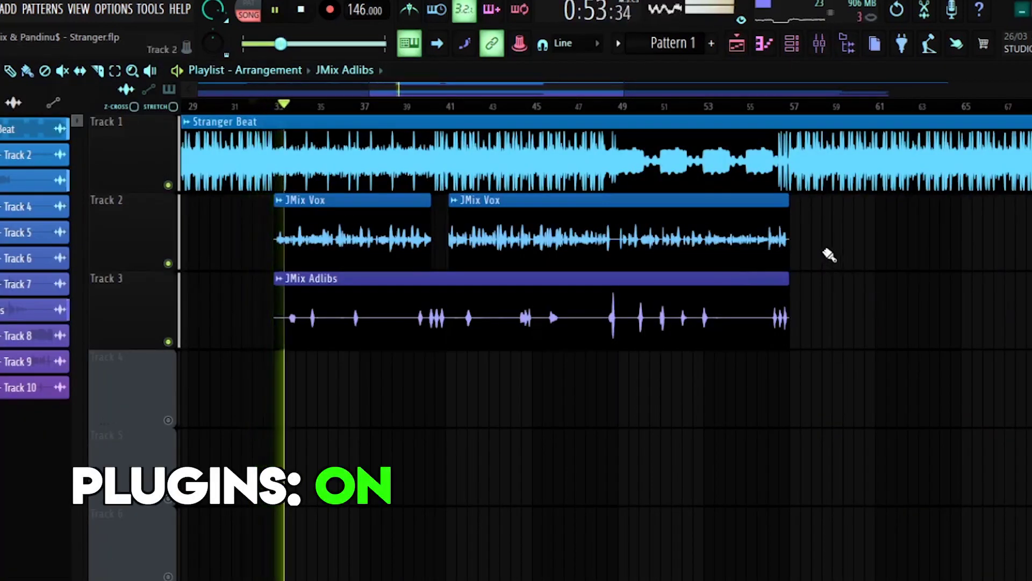
pyautogui.scroll(1, 344, 309)
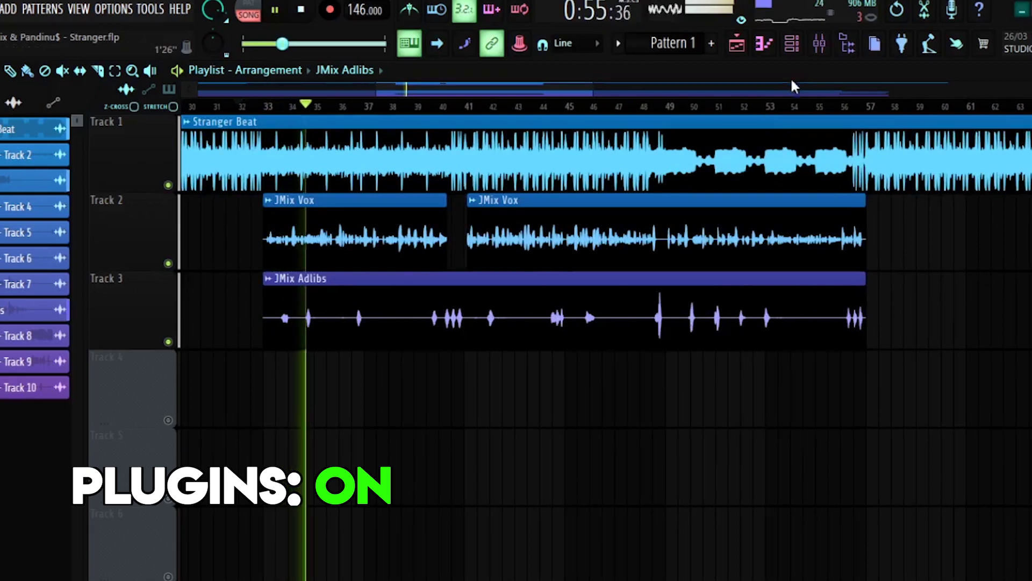
# Examine the vocal inserts' levels in the mixer and the vocal clips in the playlist during playback with the effects enabled, and stop playback.
pyautogui.click(820, 44)
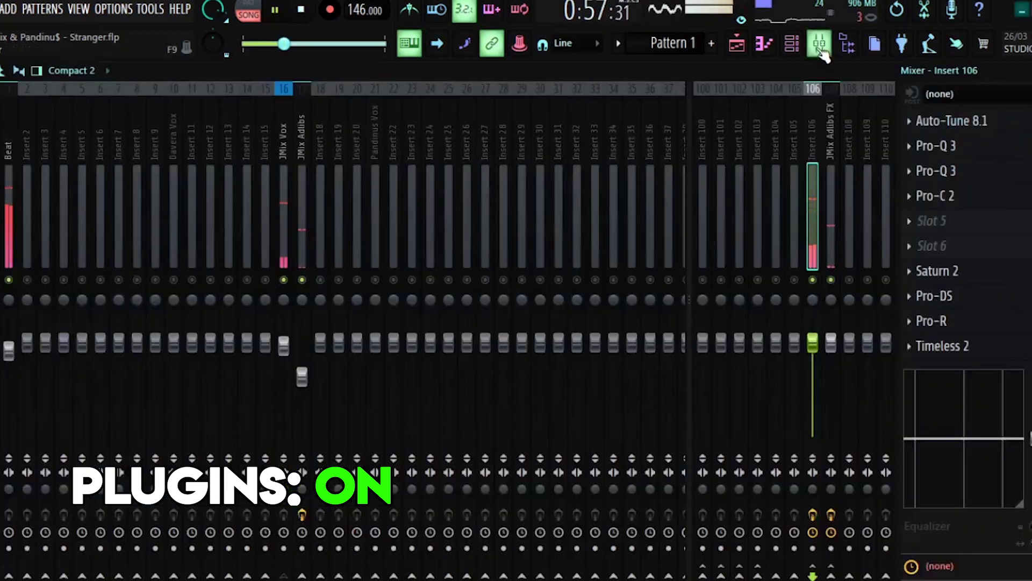
pyautogui.click(821, 47)
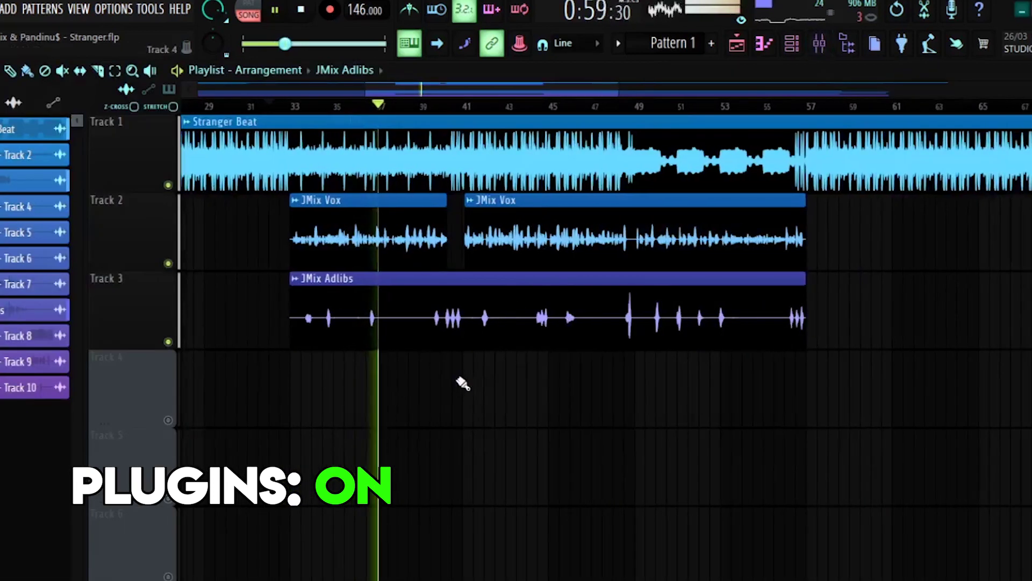
pyautogui.scroll(1, 463, 383)
pyautogui.scroll(1, 463, 383)
pyautogui.scroll(-1, 463, 383)
pyautogui.scroll(1, 463, 384)
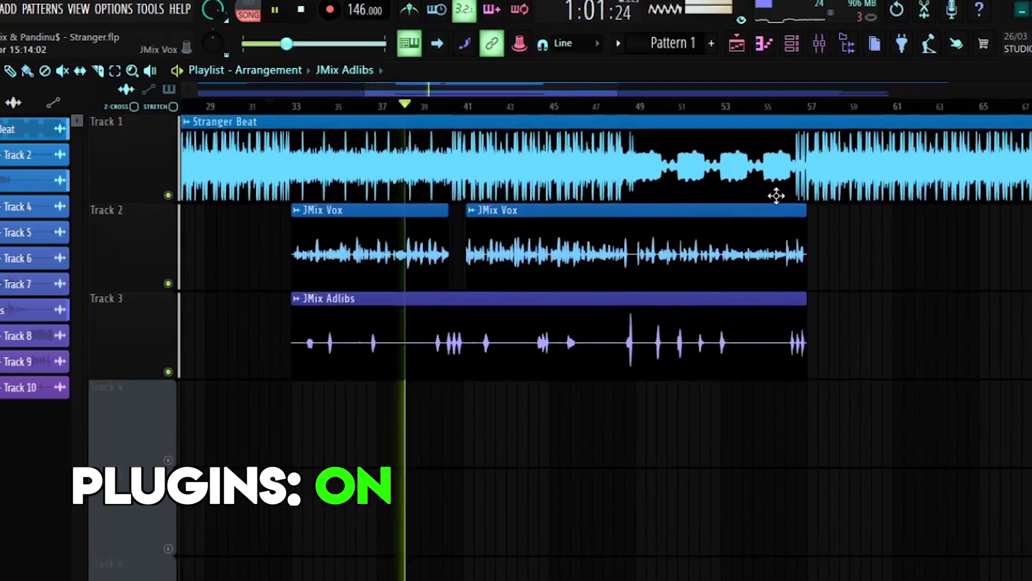
pyautogui.click(828, 48)
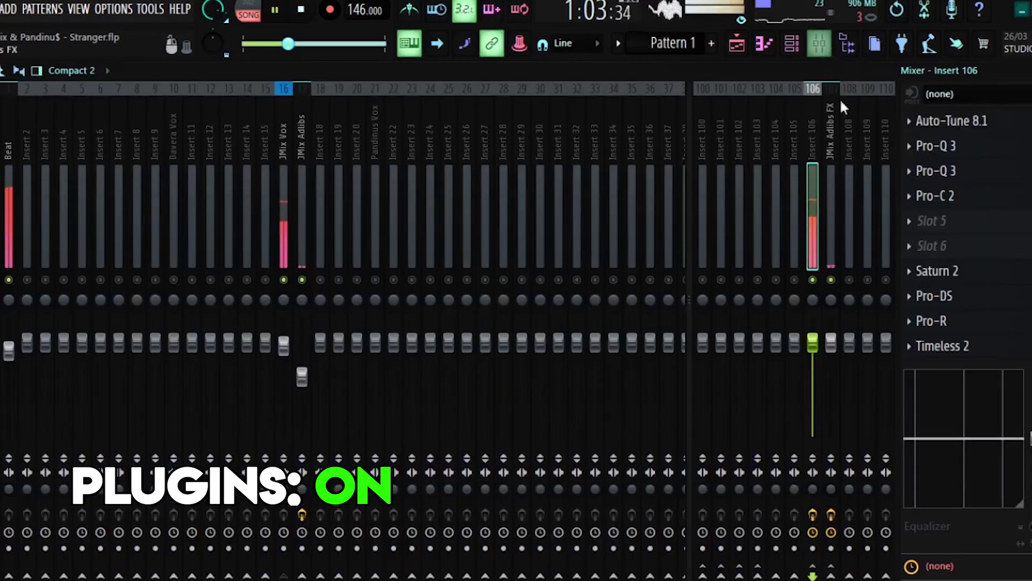
pyautogui.click(764, 44)
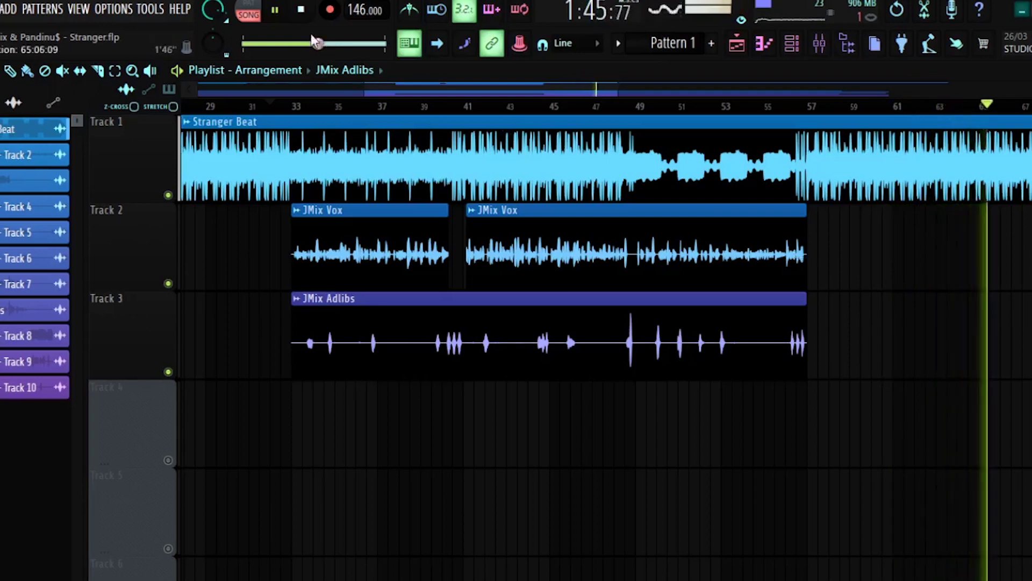
pyautogui.press('space')
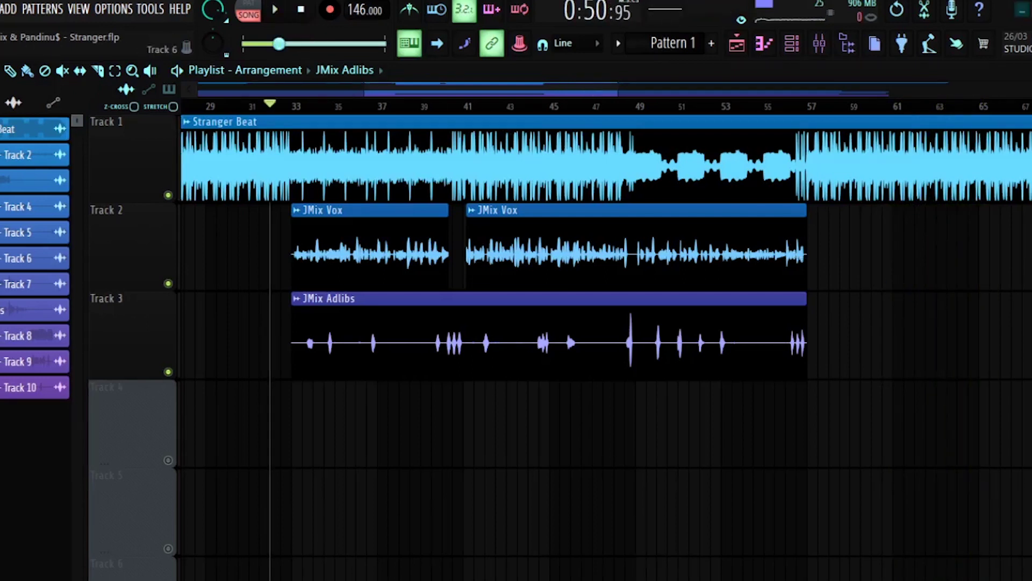